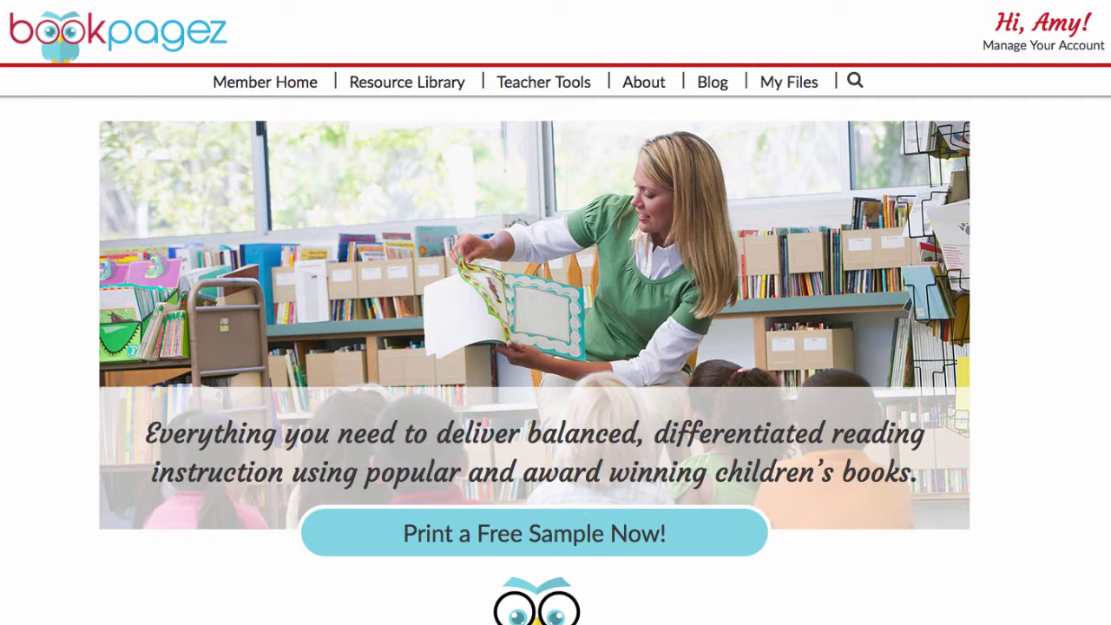
Step: View the lesson files stored in the Making Inferences folder of My Files, and collapse the folder again
left_click(296, 88)
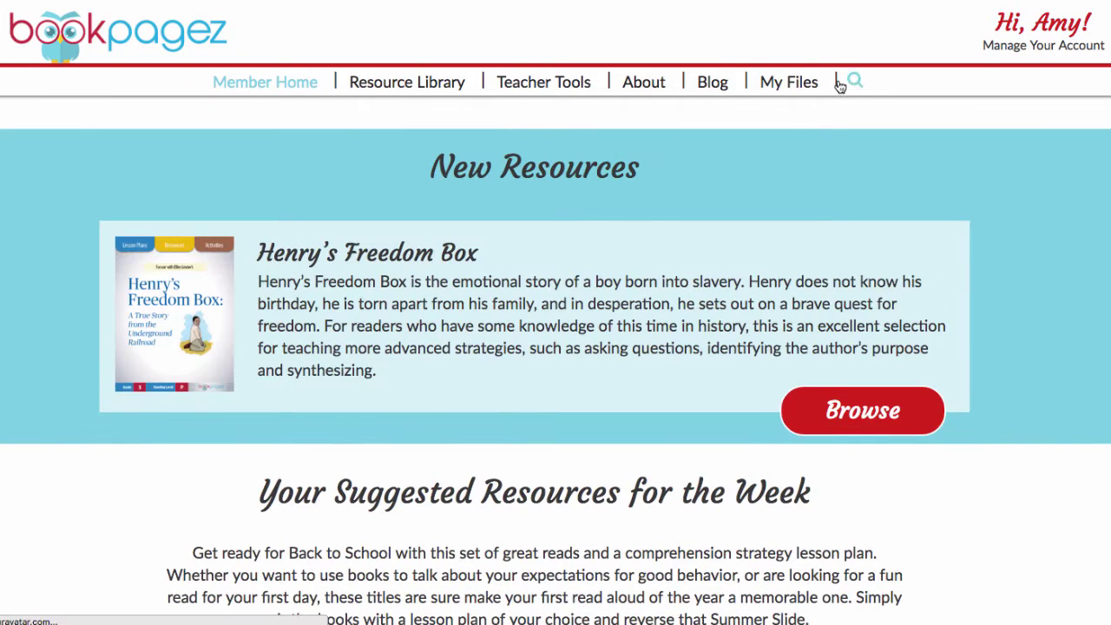
left_click(782, 84)
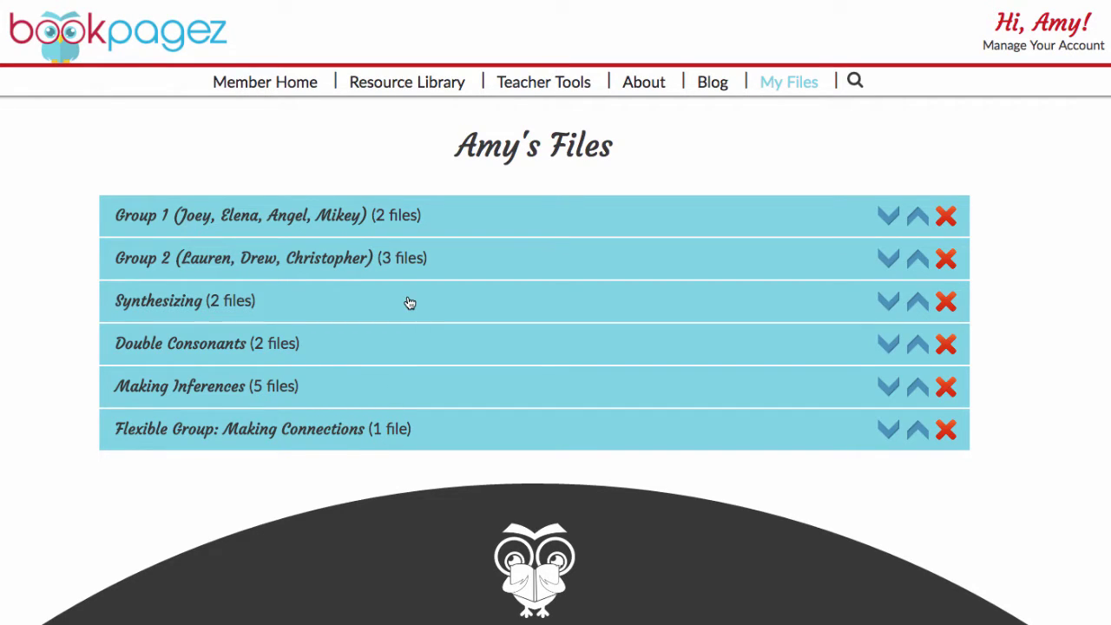
left_click(414, 391)
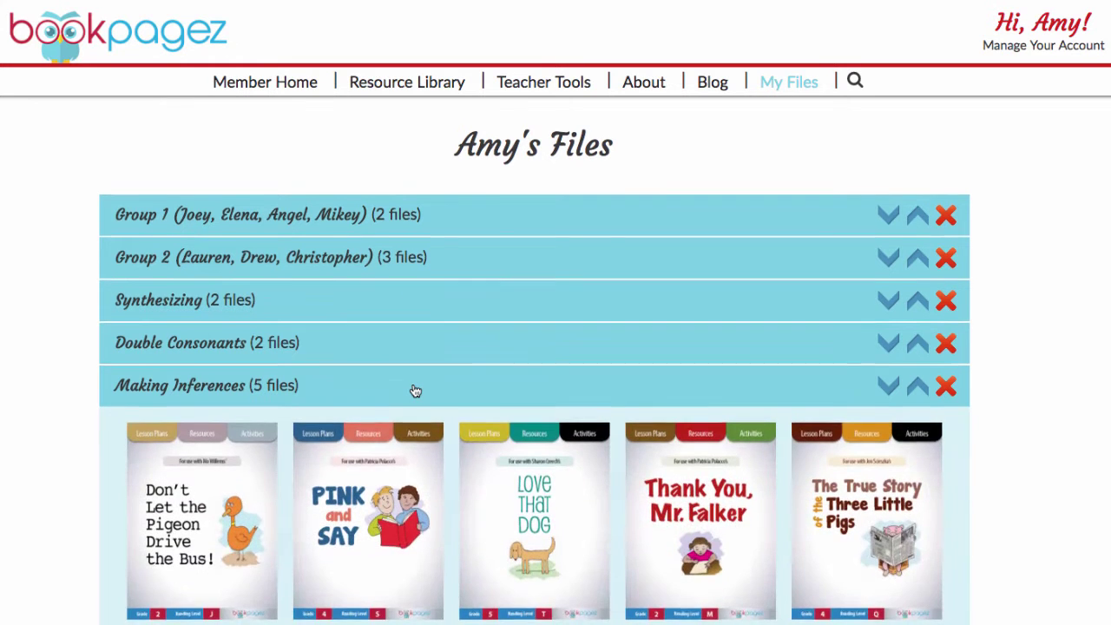
scroll(415, 390, "down", 3)
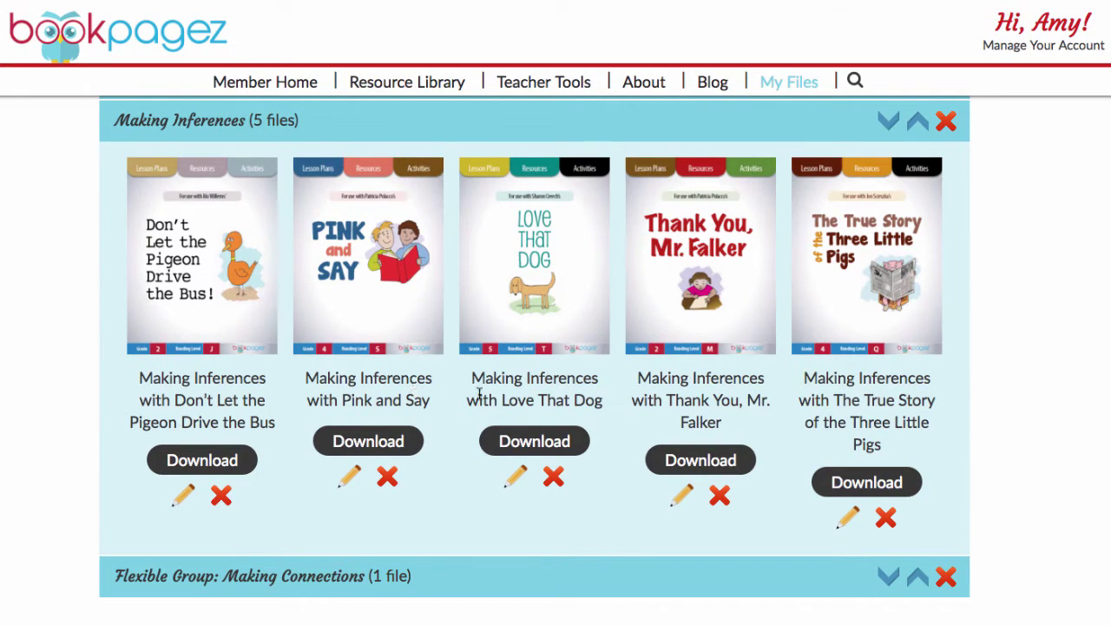
left_click(682, 461)
left_click(365, 137)
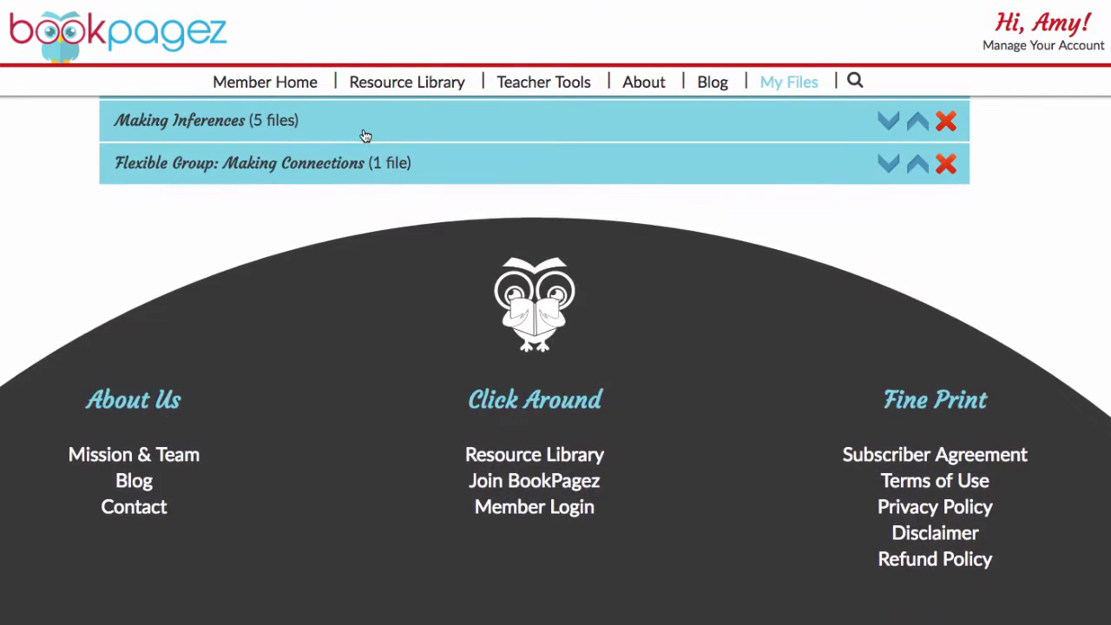
scroll(80, 236, "up", 5)
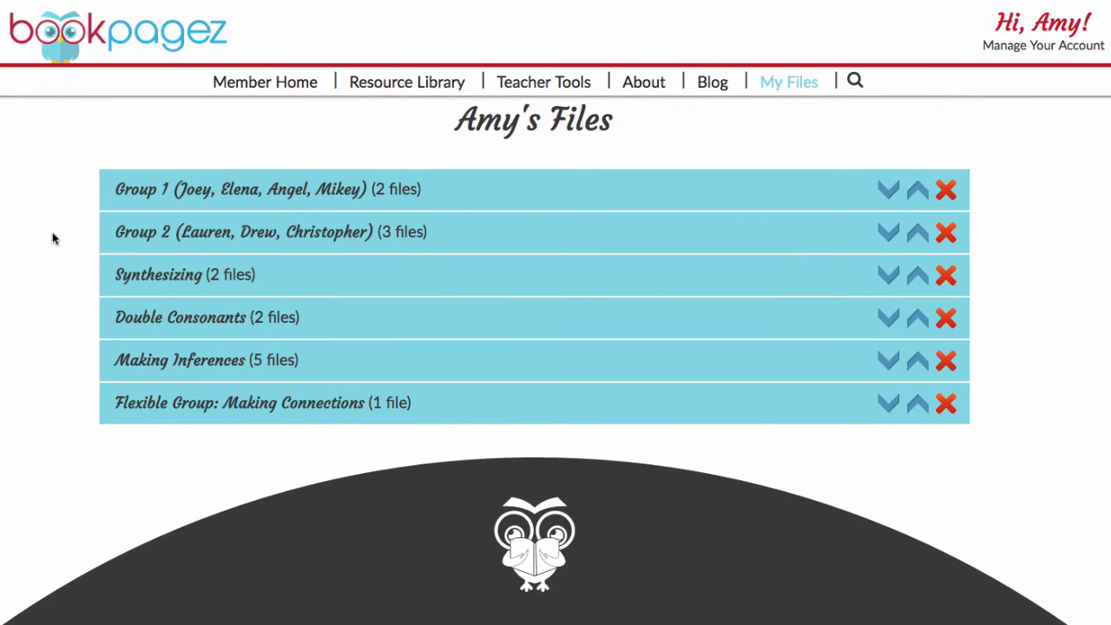
Step: Look at the lesson file stored in the Flexible Group: Making Connections folder
left_click(539, 406)
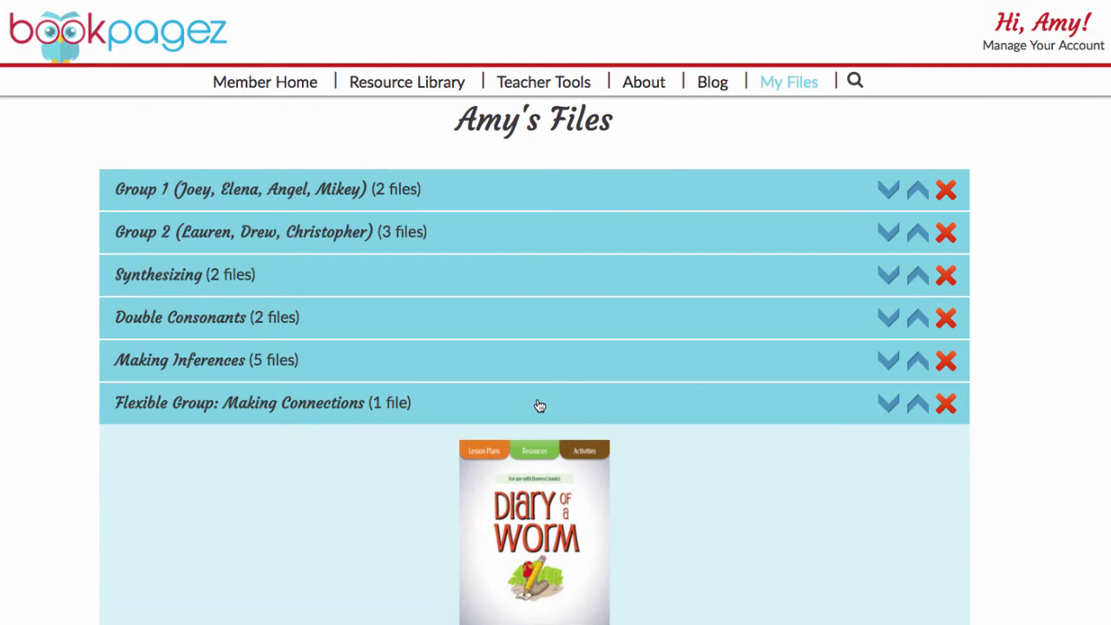
scroll(539, 406, "down", 3)
scroll(262, 395, "down", 2)
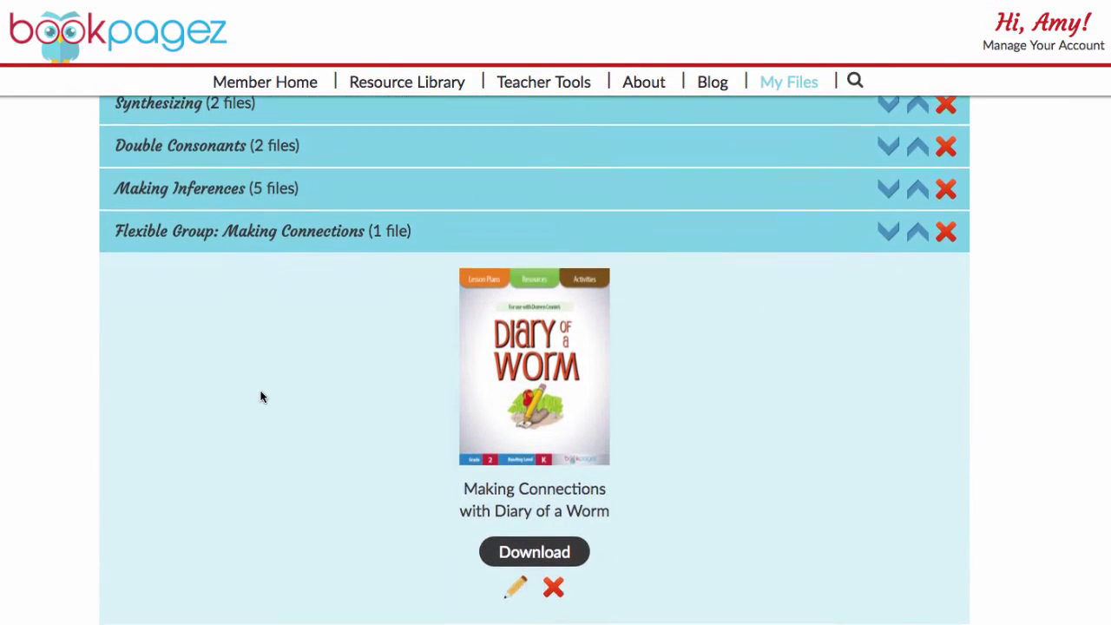
scroll(262, 395, "down", 1)
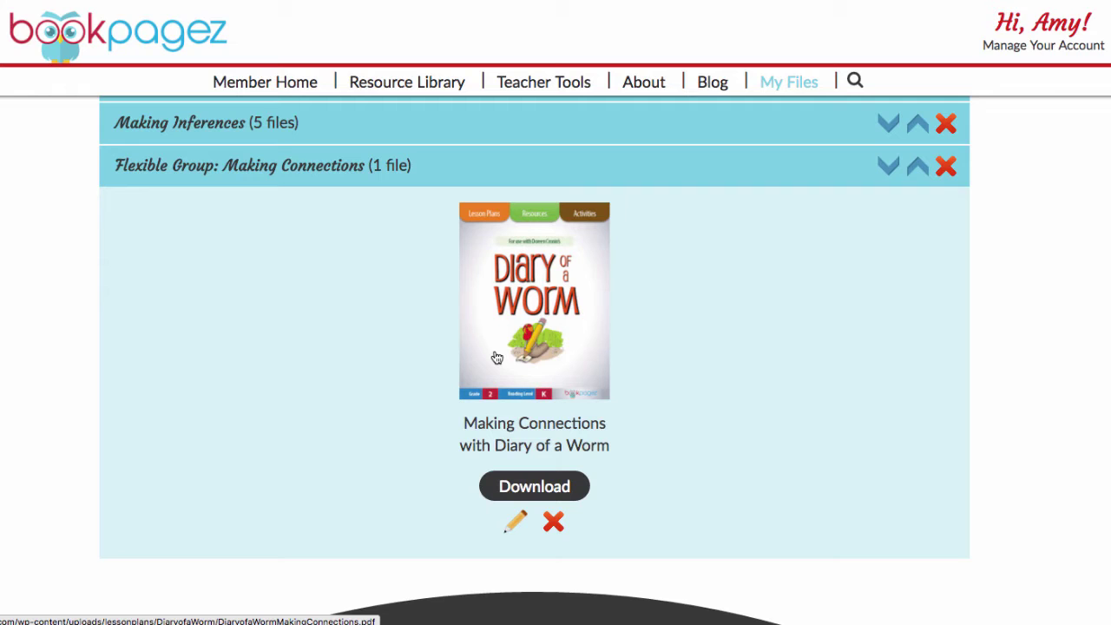
Step: Filter the Resource Library by the Making Connections strategy and browse the matching books
left_click(413, 87)
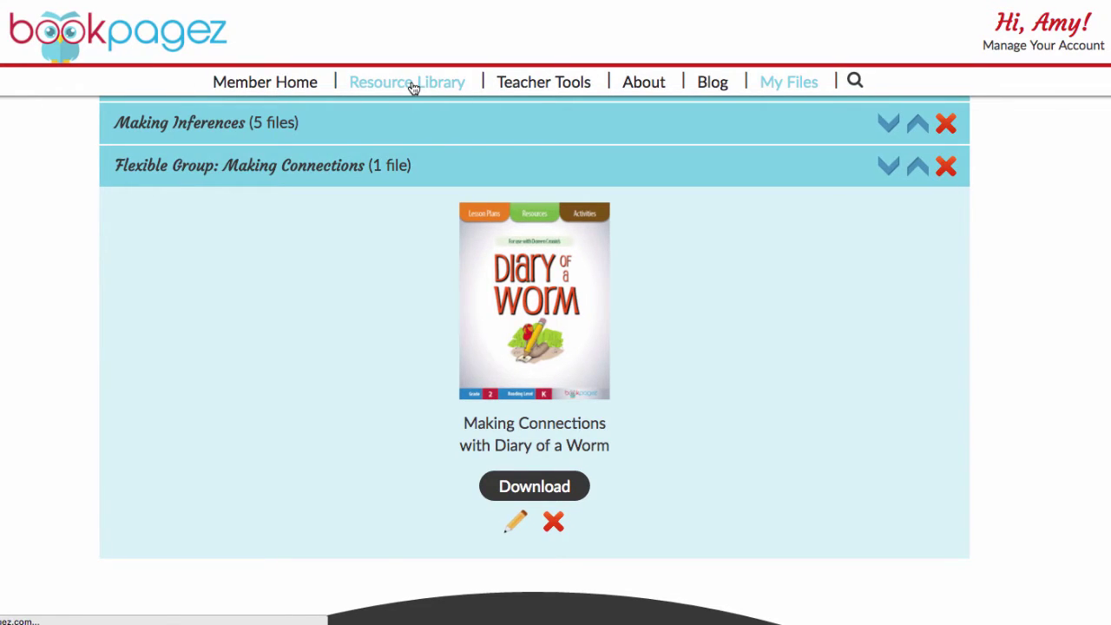
scroll(422, 203, "down", 4)
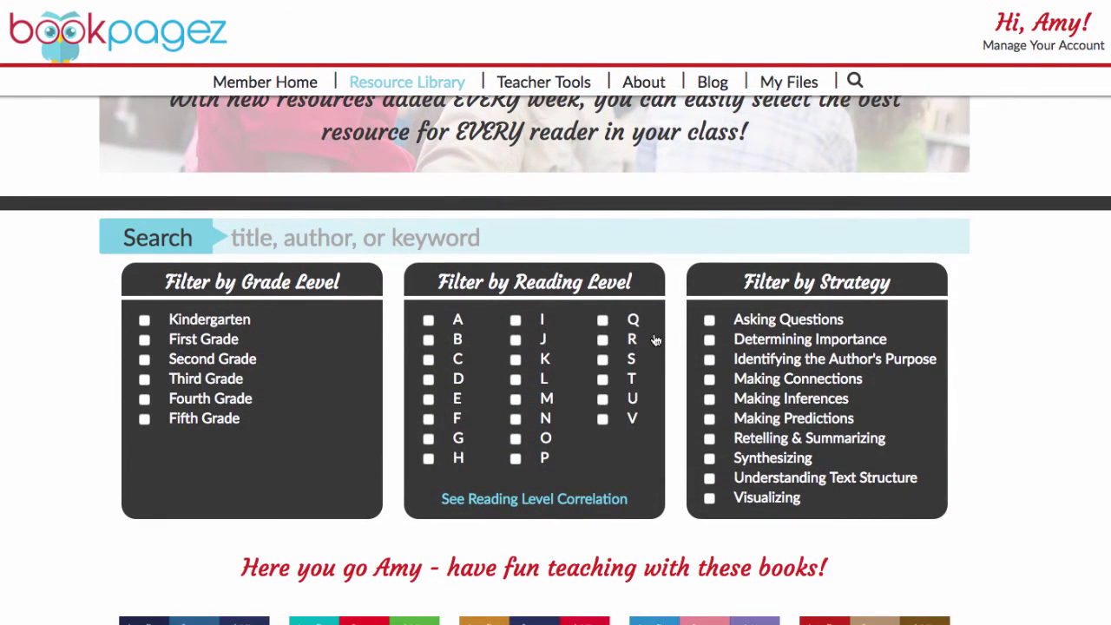
left_click(708, 382)
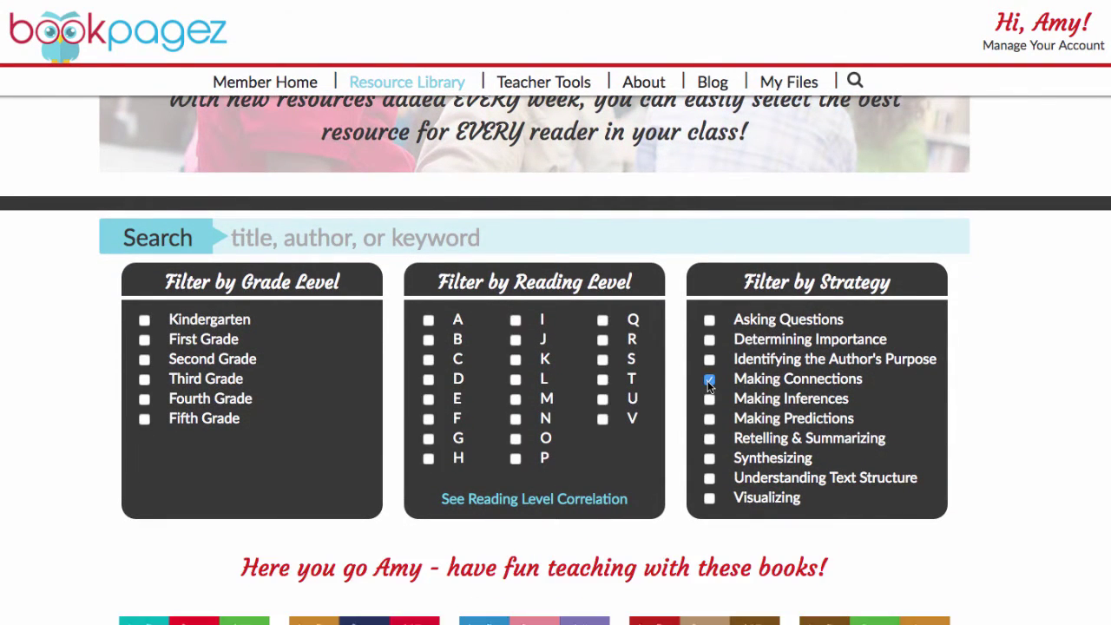
scroll(709, 384, "down", 5)
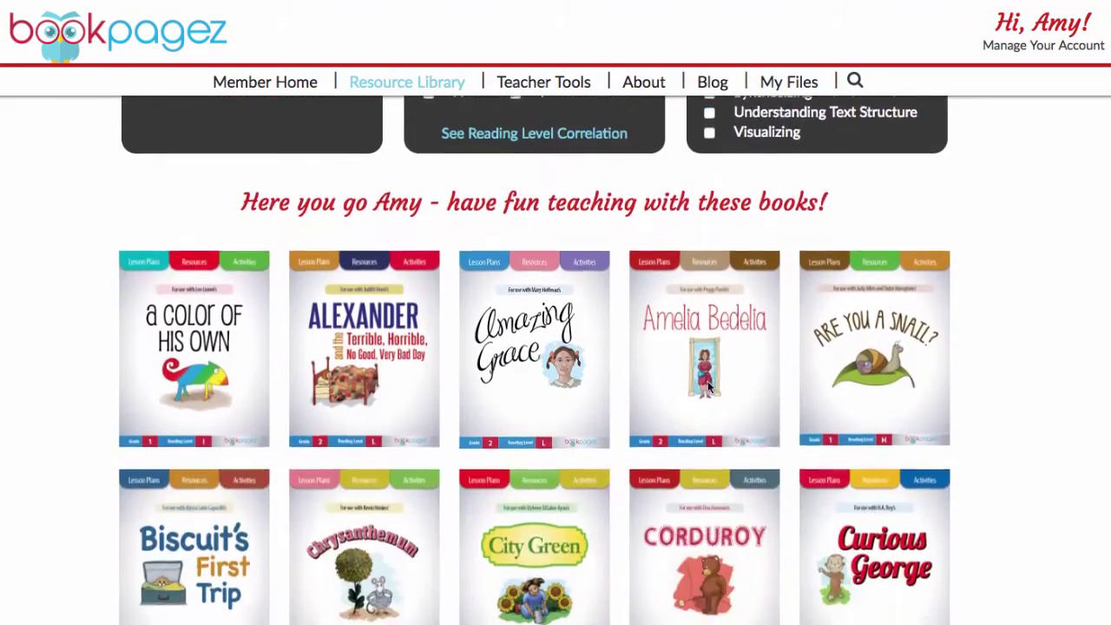
scroll(709, 388, "down", 3)
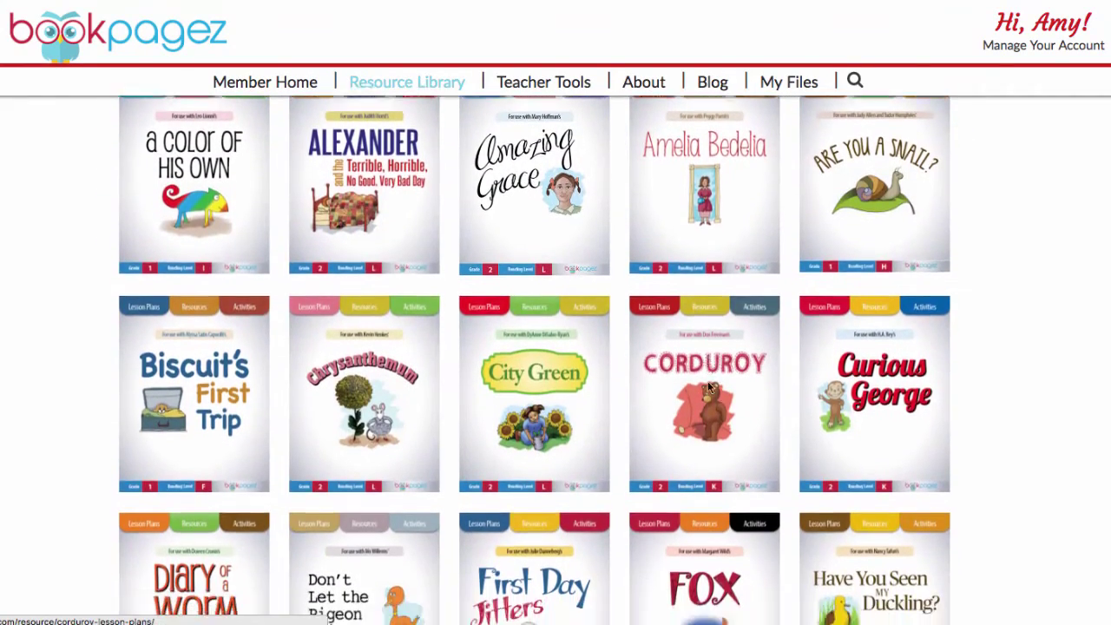
scroll(709, 388, "down", 2)
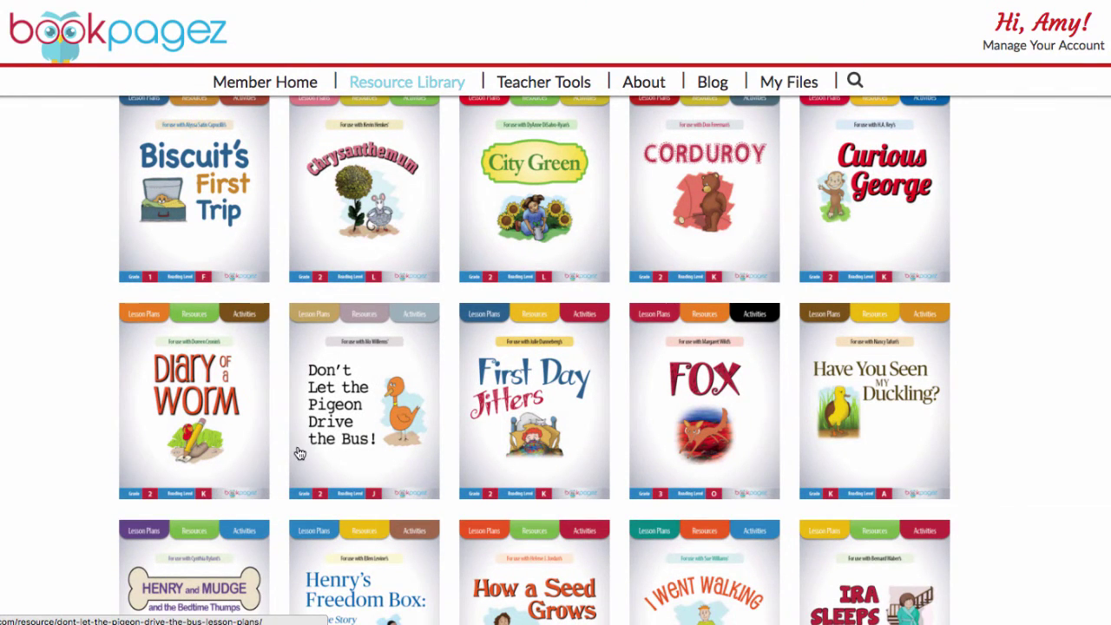
Step: Narrow the library results to reading level K
scroll(297, 451, "up", 6)
scroll(299, 451, "up", 1)
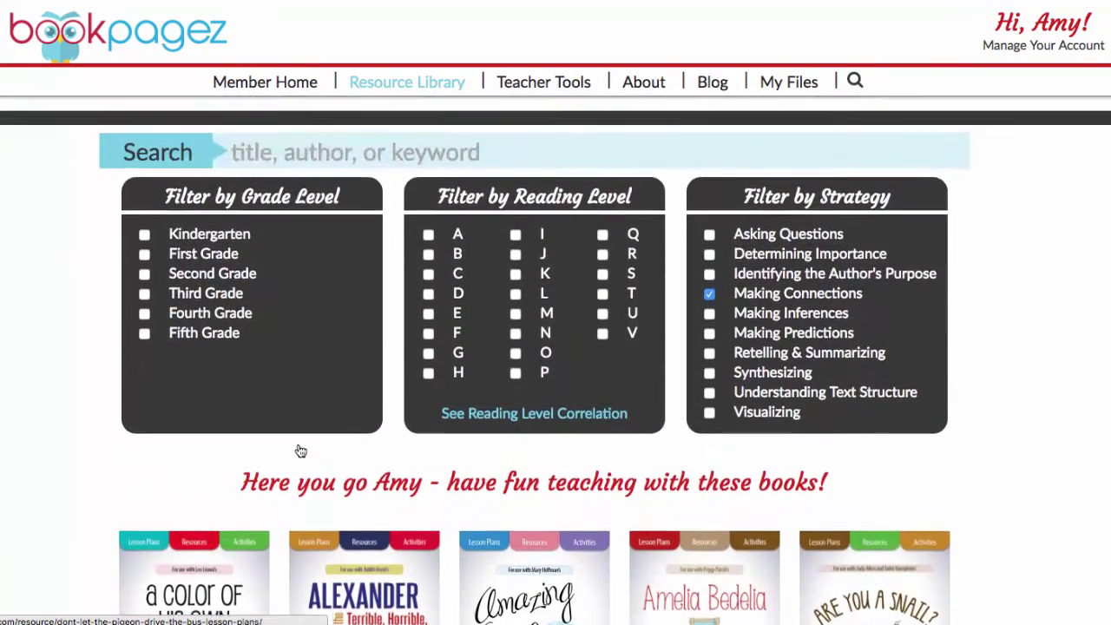
left_click(515, 278)
scroll(13, 520, "down", 1)
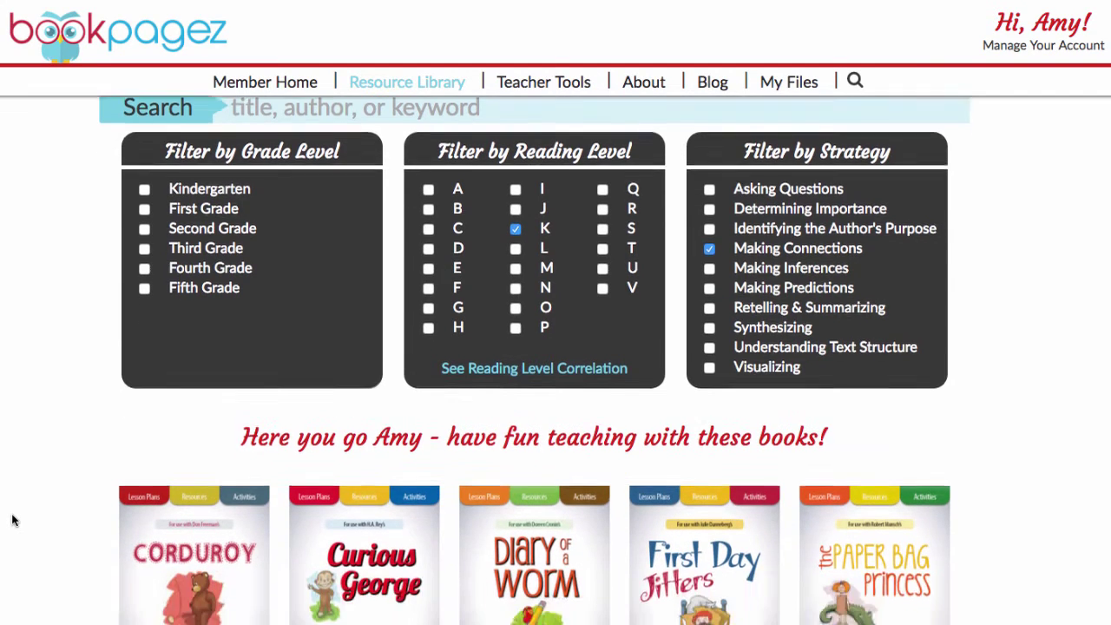
scroll(13, 519, "down", 3)
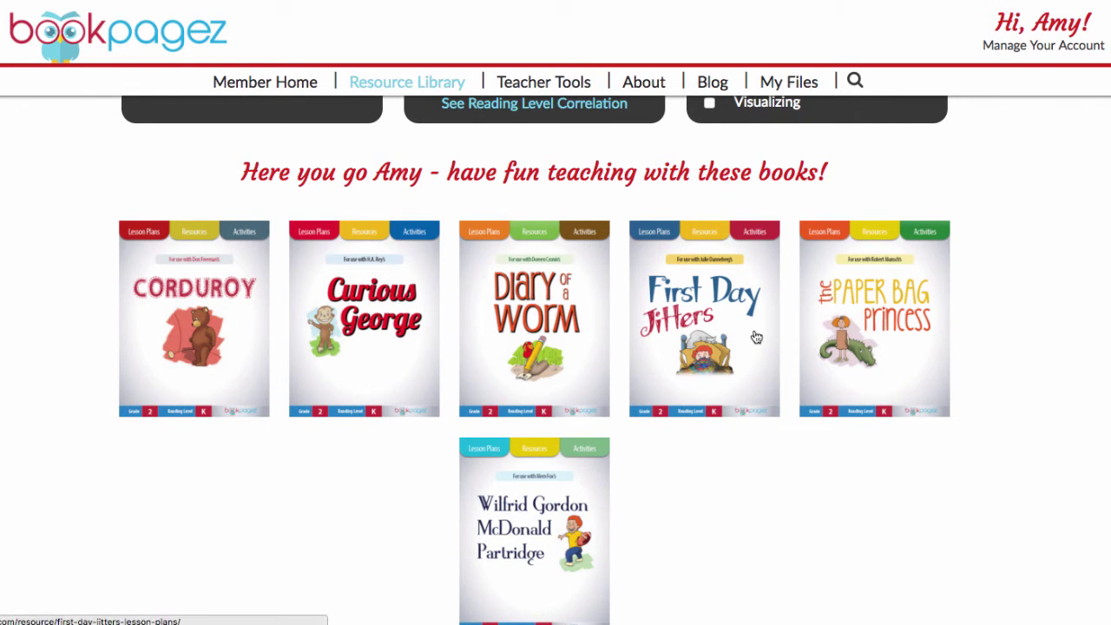
Step: Open The Paper Bag Princess resource page and go to its Comprehension Strategy Resources
left_click(872, 315)
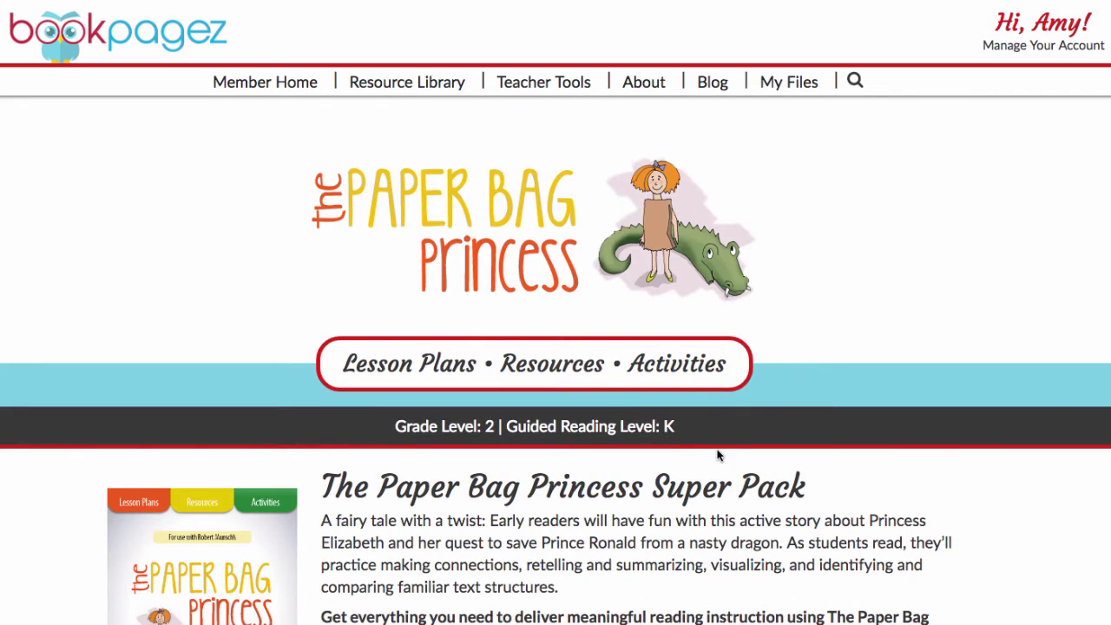
scroll(719, 454, "down", 2)
scroll(717, 453, "down", 8)
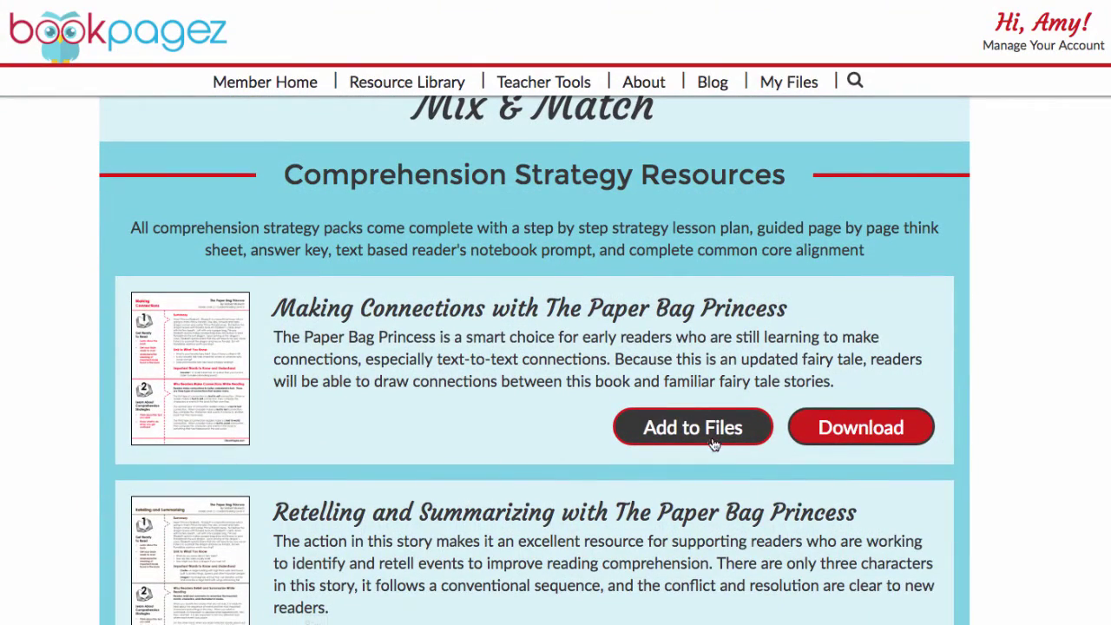
Step: Add the Making Connections with The Paper Bag Princess resource to the Flexible Group: Making Connections folder
left_click(710, 439)
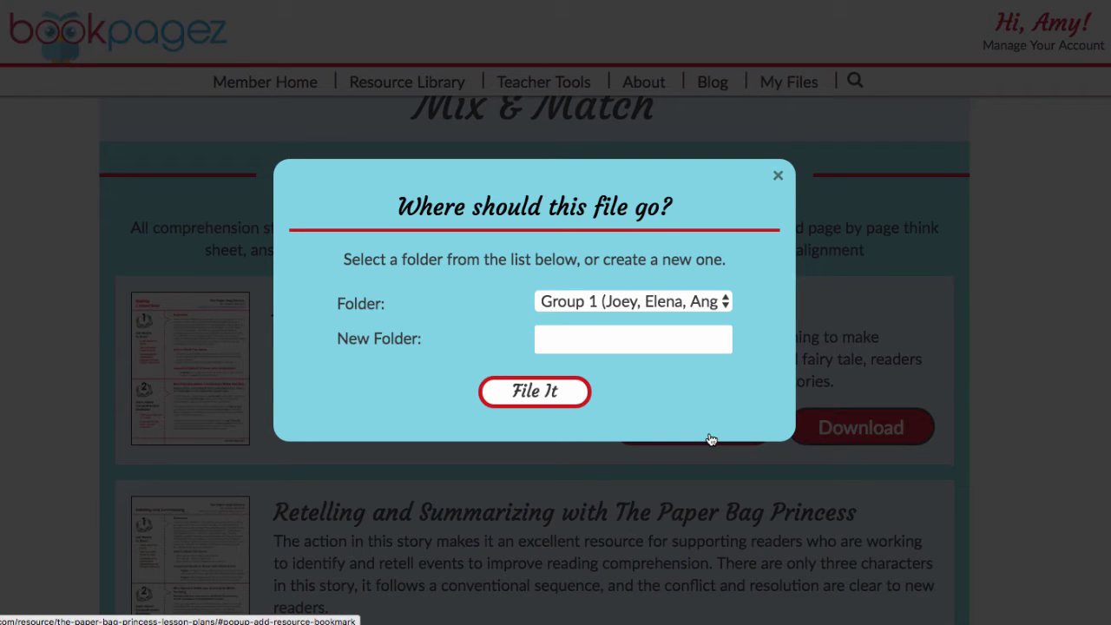
left_click(658, 307)
left_click(482, 333)
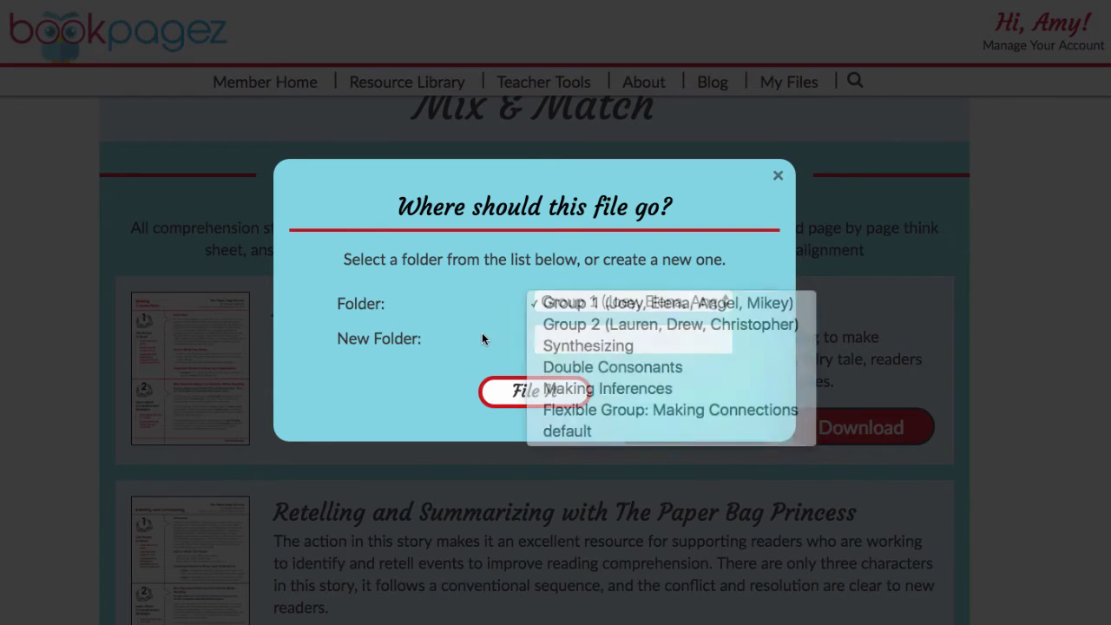
left_click(593, 337)
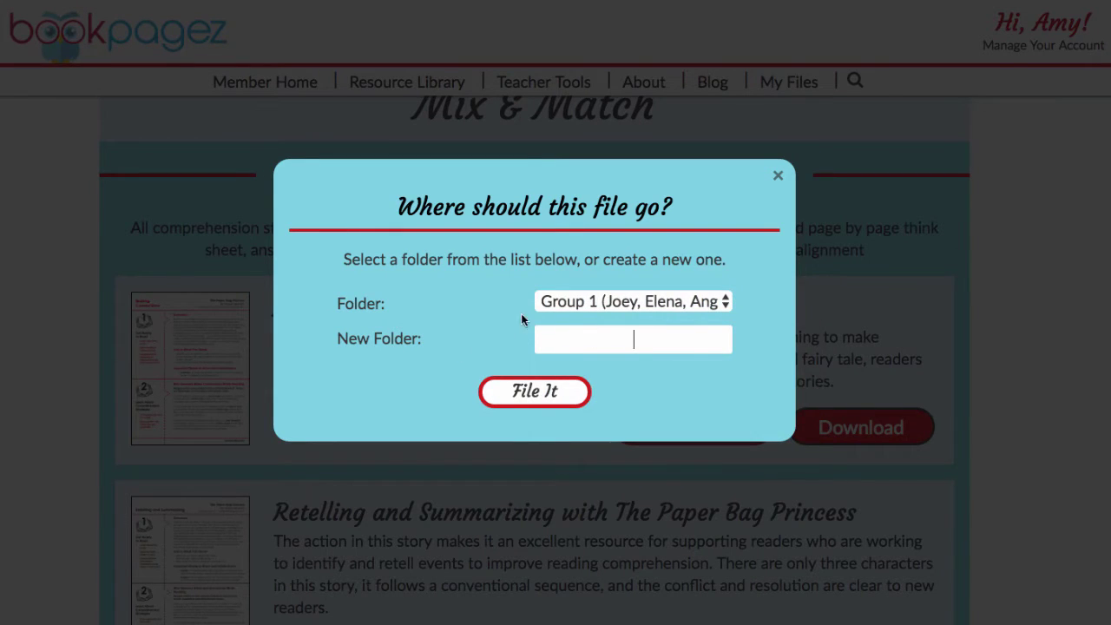
left_click(547, 303)
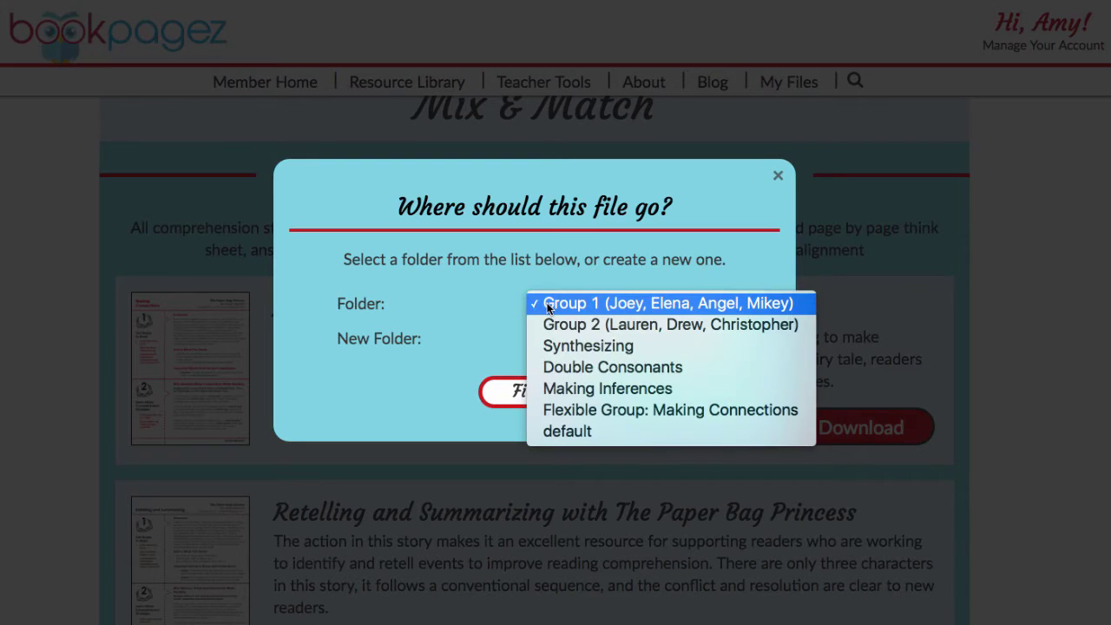
left_click(583, 413)
left_click(571, 401)
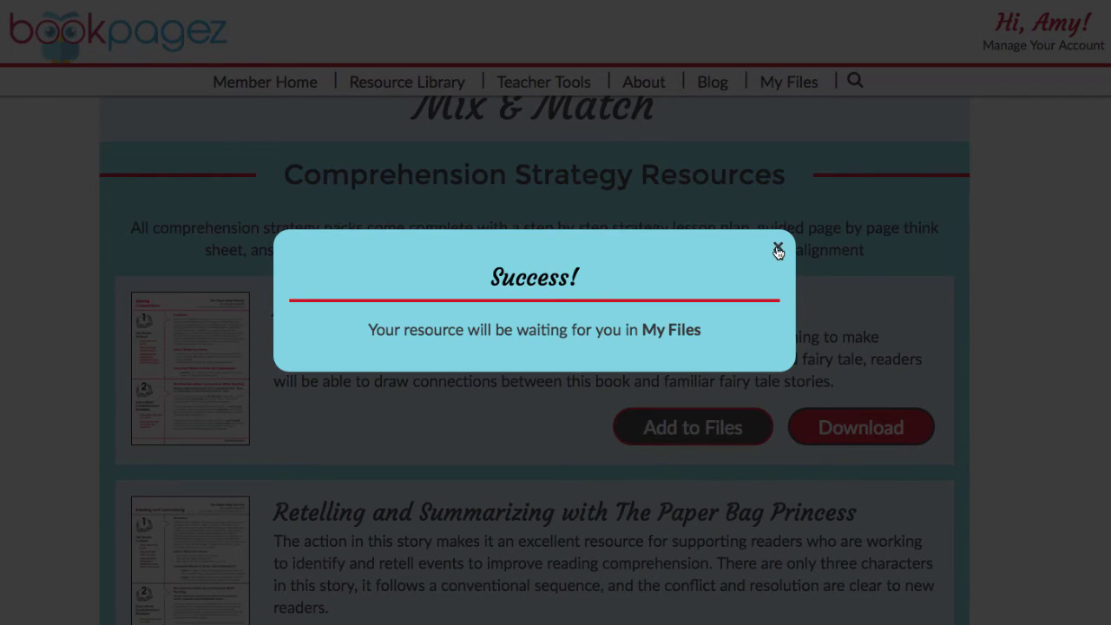
left_click(777, 247)
Step: Check the contents of the Flexible Group: Making Connections folder in My Files, and collapse it again
left_click(780, 84)
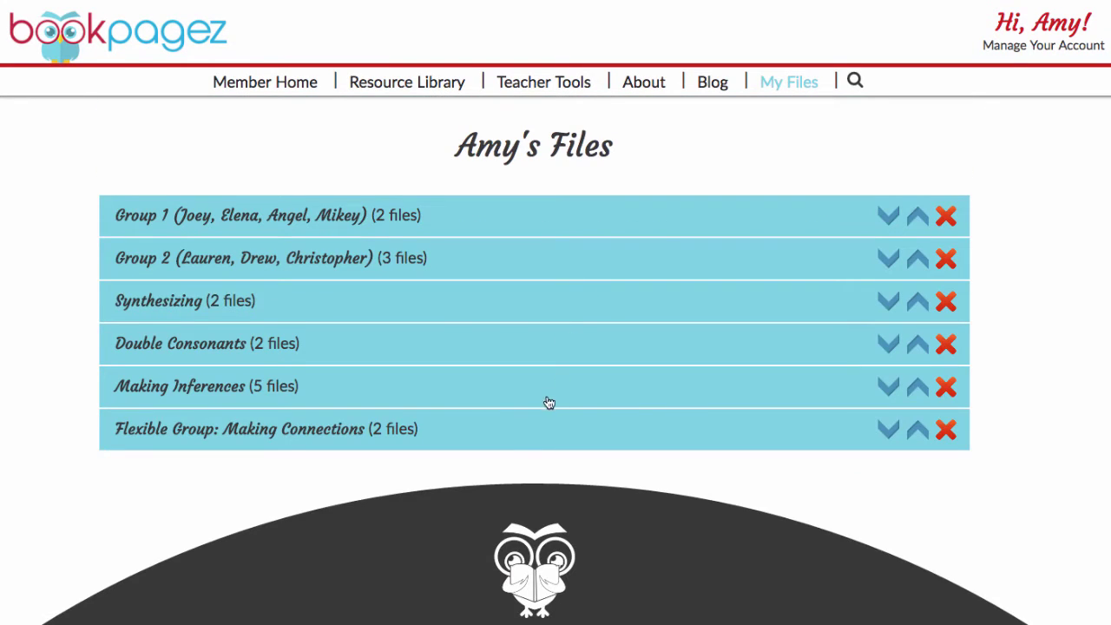
left_click(515, 441)
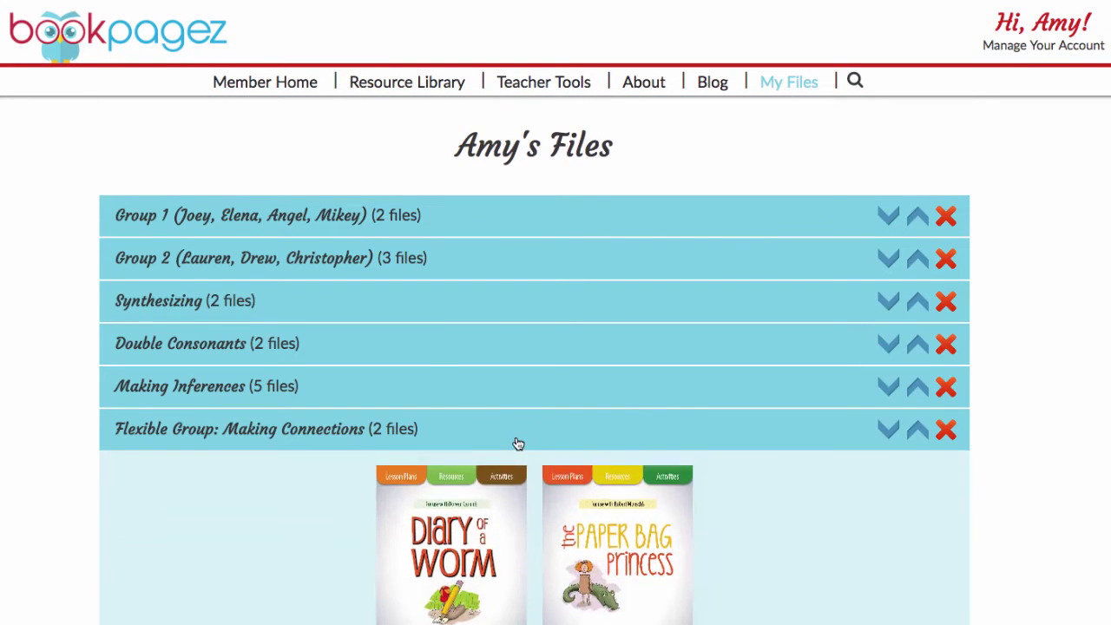
scroll(515, 441, "down", 3)
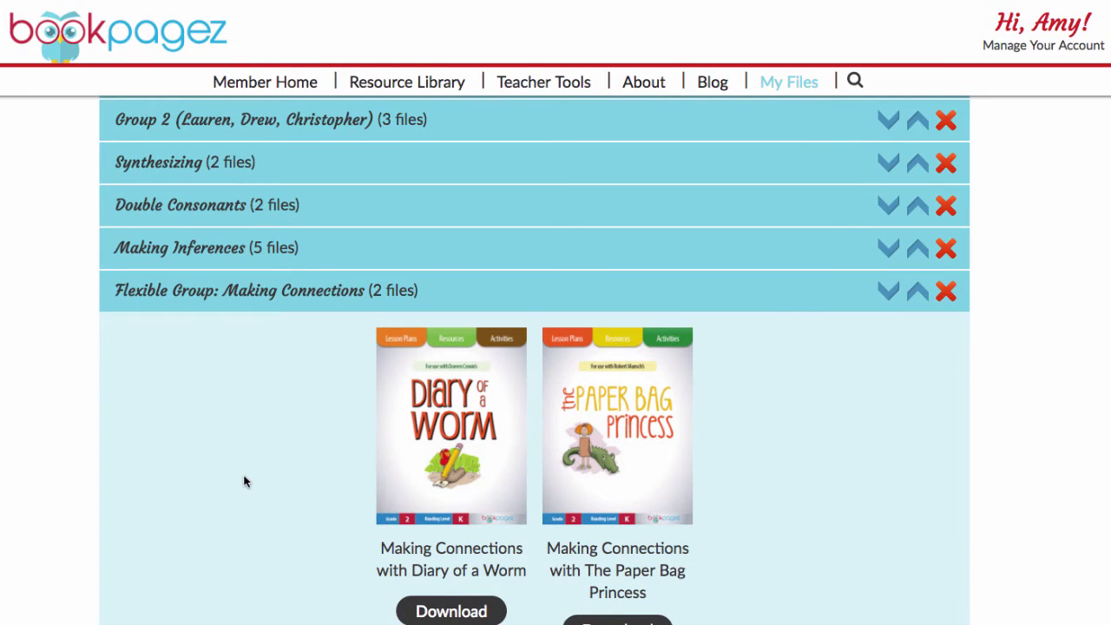
left_click(473, 300)
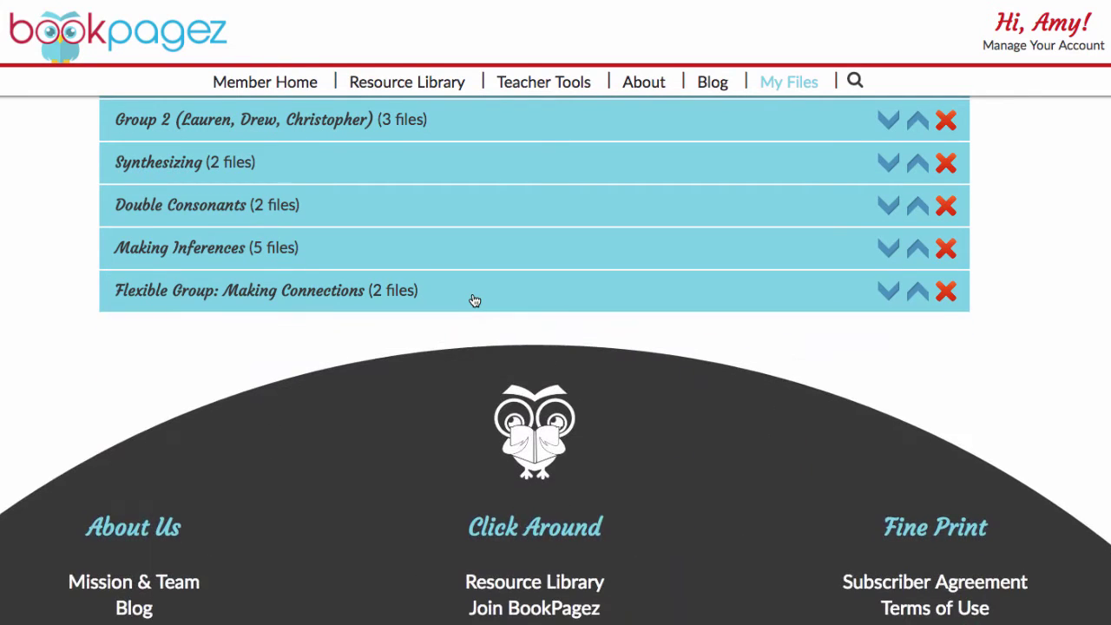
scroll(87, 321, "up", 3)
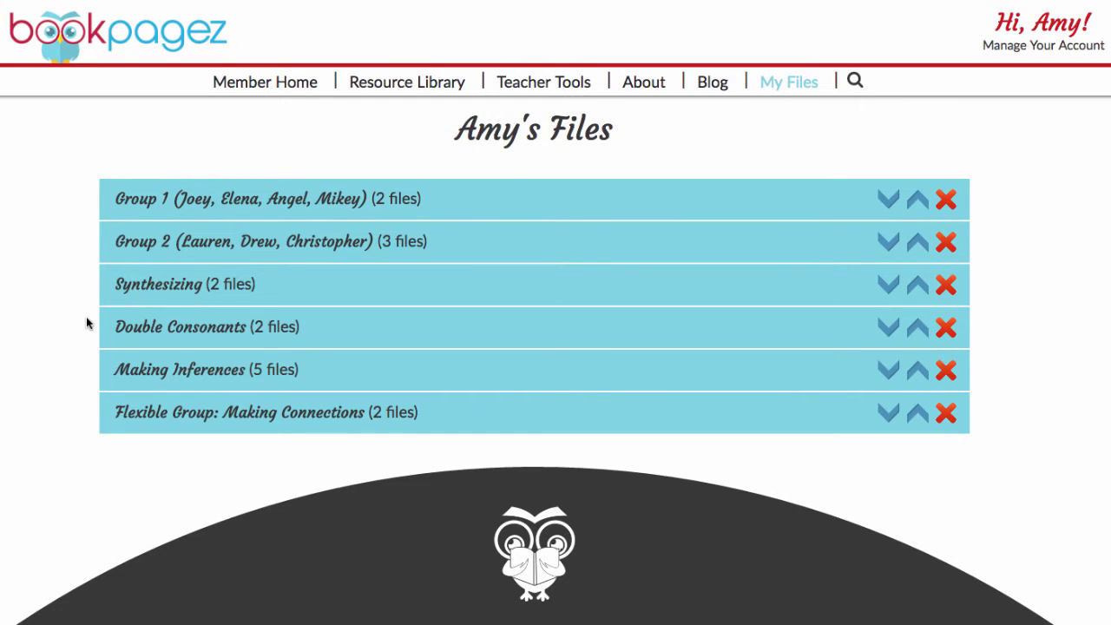
Step: Search the Resource Library for "Blends" and open The Giving Tree resource page from the results
left_click(379, 85)
scroll(35, 516, "down", 2)
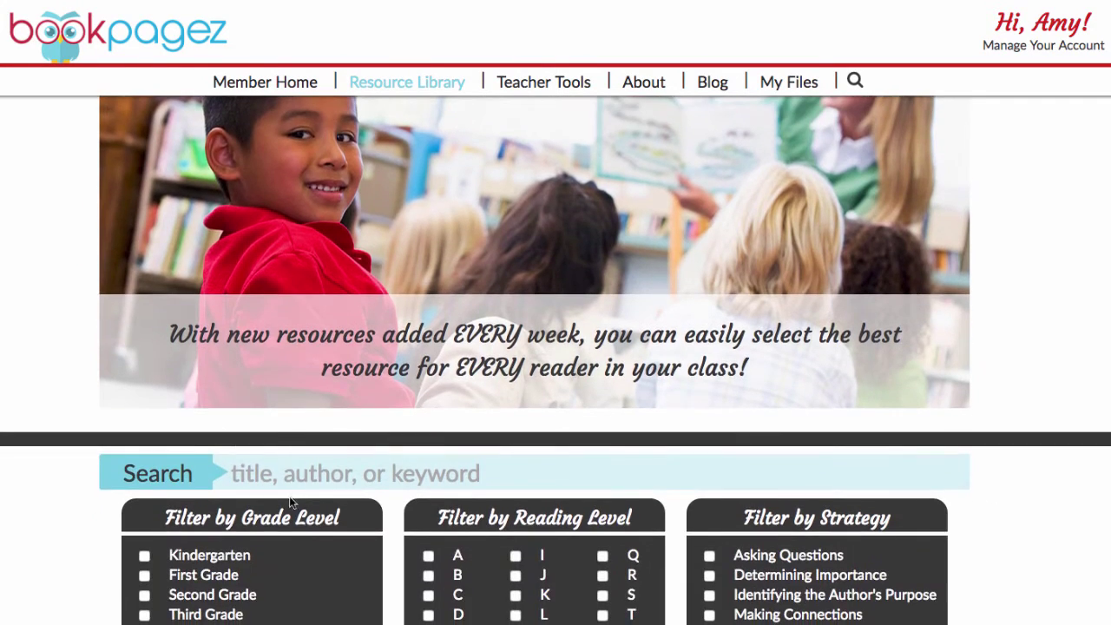
left_click(295, 476)
type("Blends")
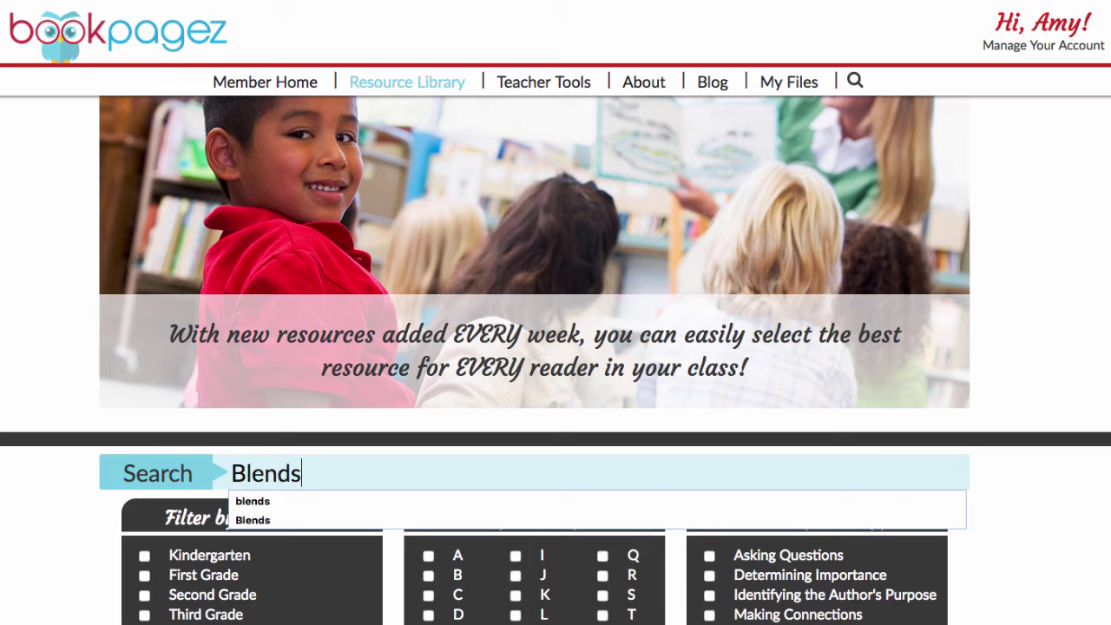
key("Return")
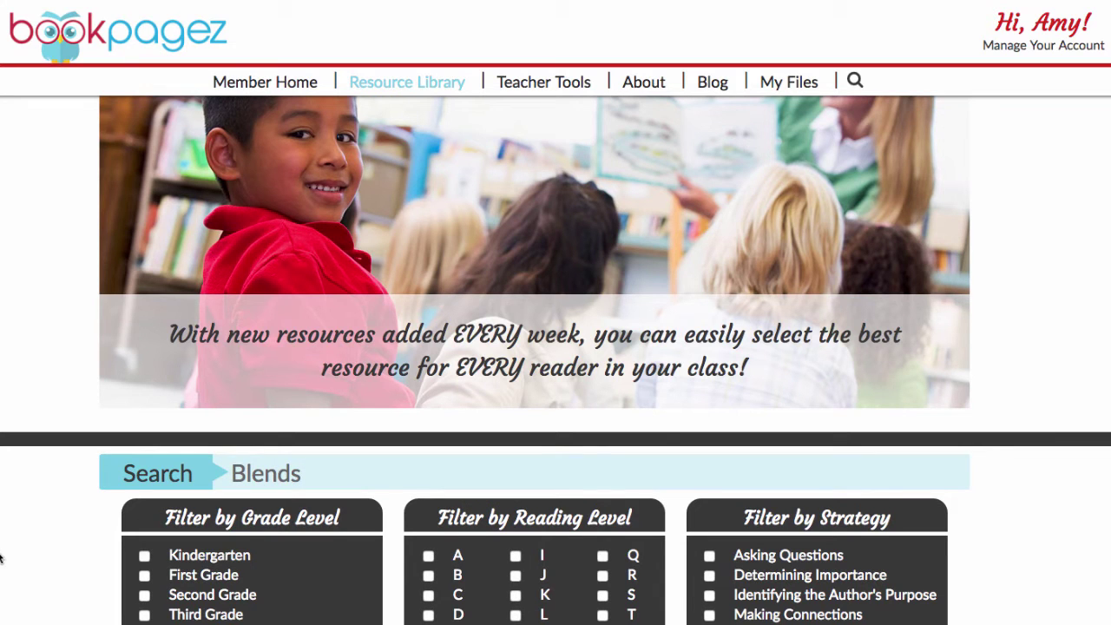
scroll(12, 554, "down", 8)
scroll(11, 553, "down", 4)
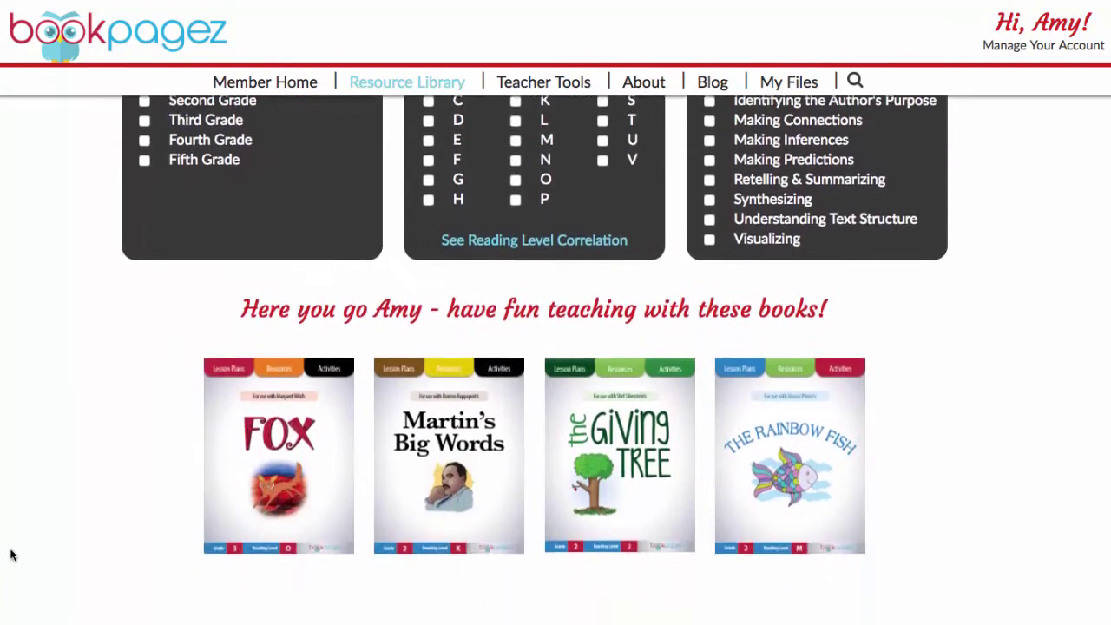
left_click(613, 416)
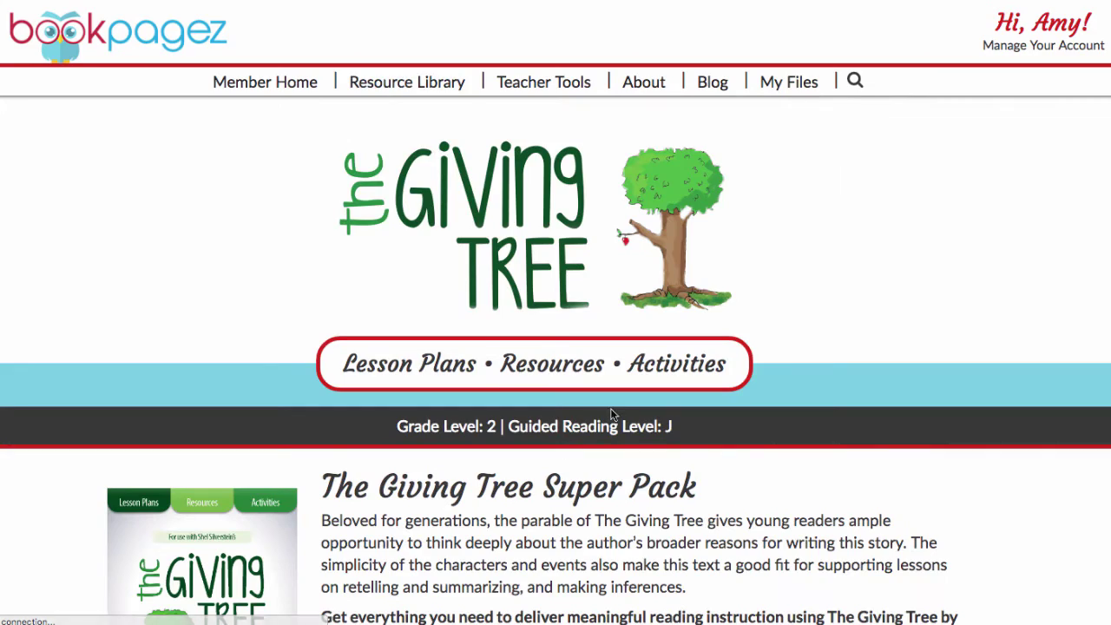
Step: Add The Giving Tree Word Work - Consonant Blends resource to a new folder named "Blends"
scroll(550, 478, "down", 7)
scroll(546, 481, "down", 15)
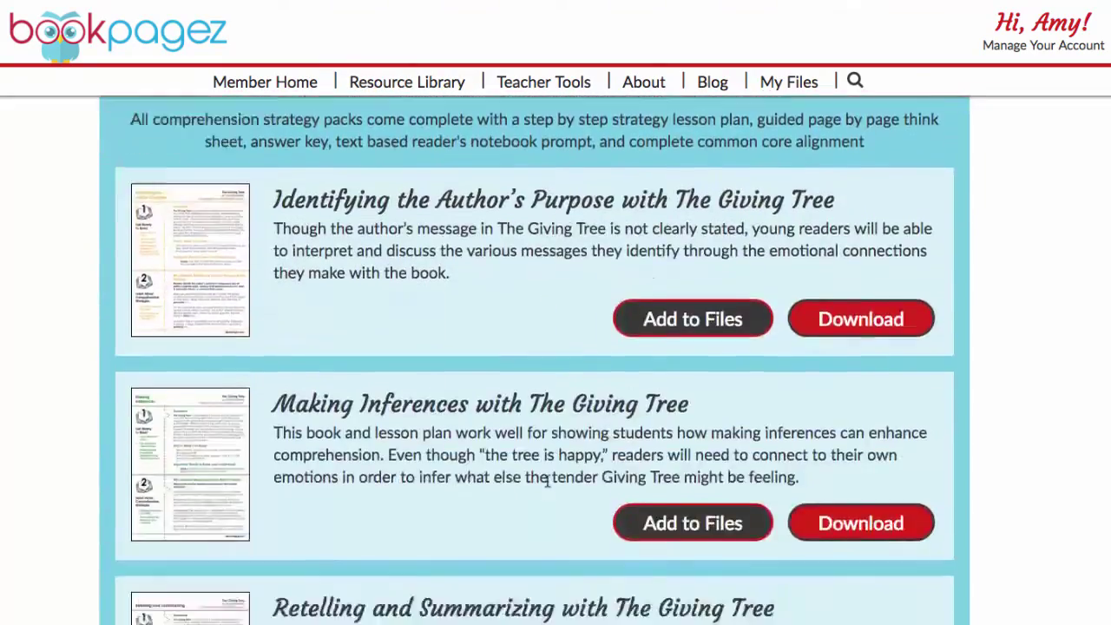
scroll(547, 480, "down", 5)
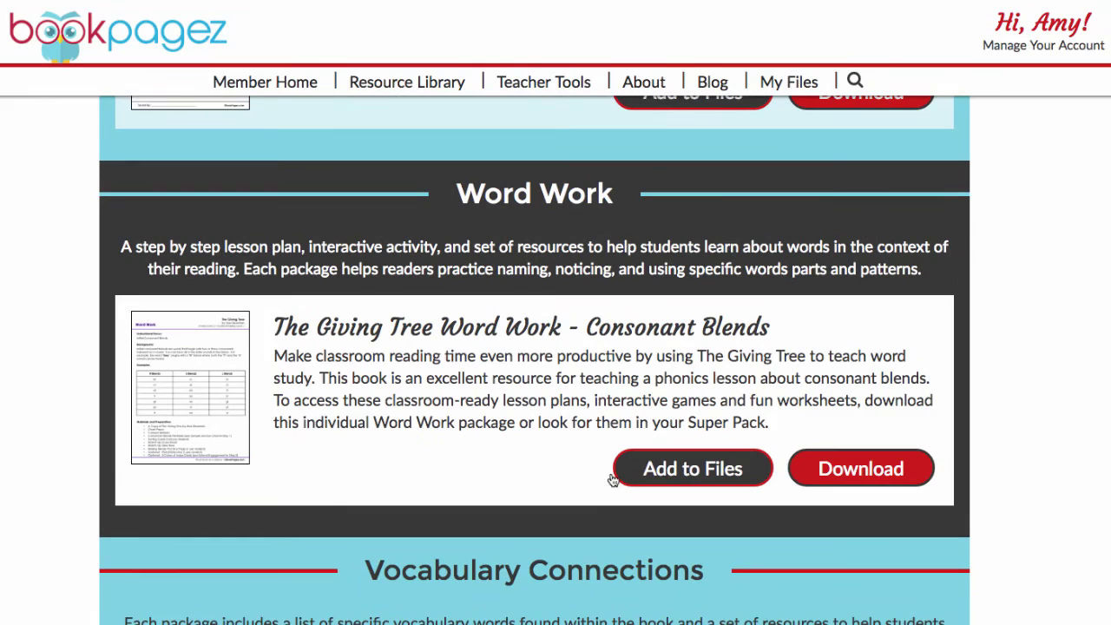
left_click(655, 473)
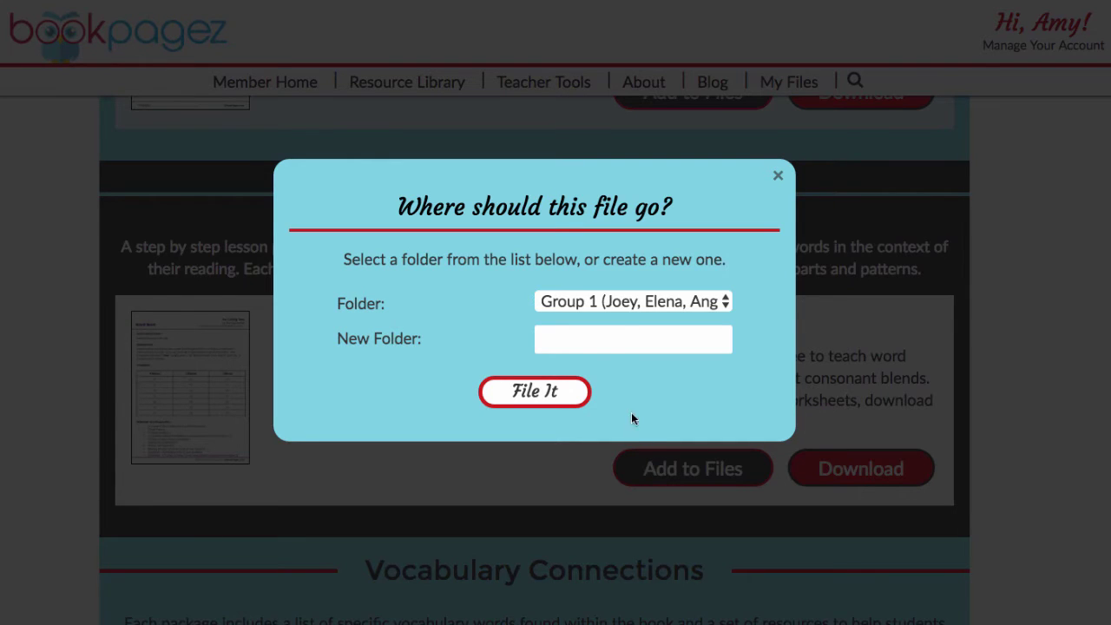
left_click(620, 339)
type("Blends")
left_click(560, 392)
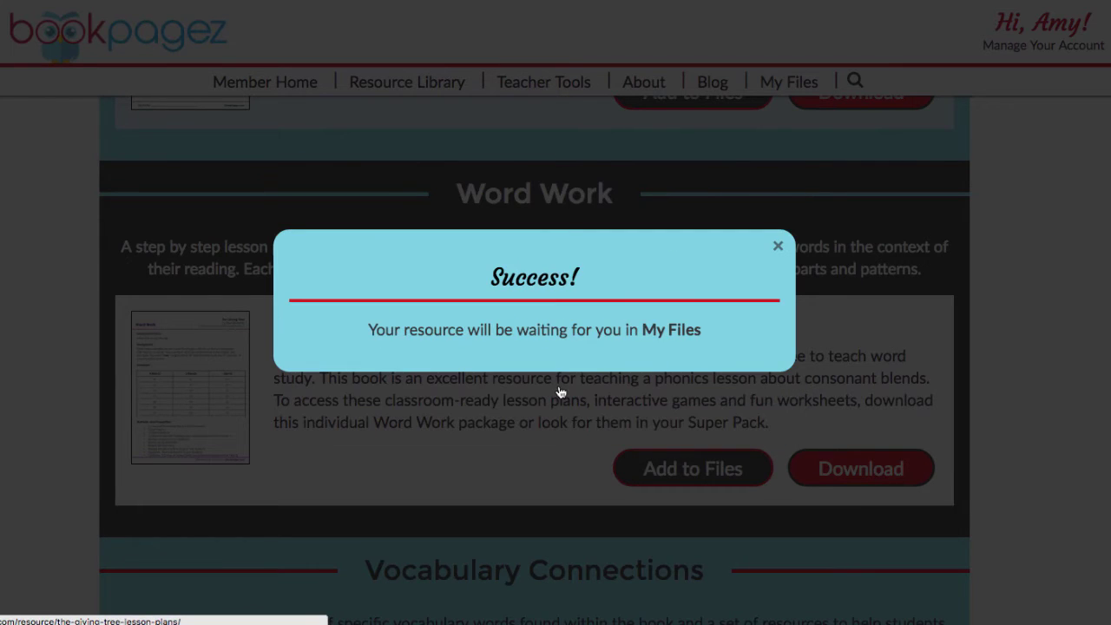
left_click(777, 246)
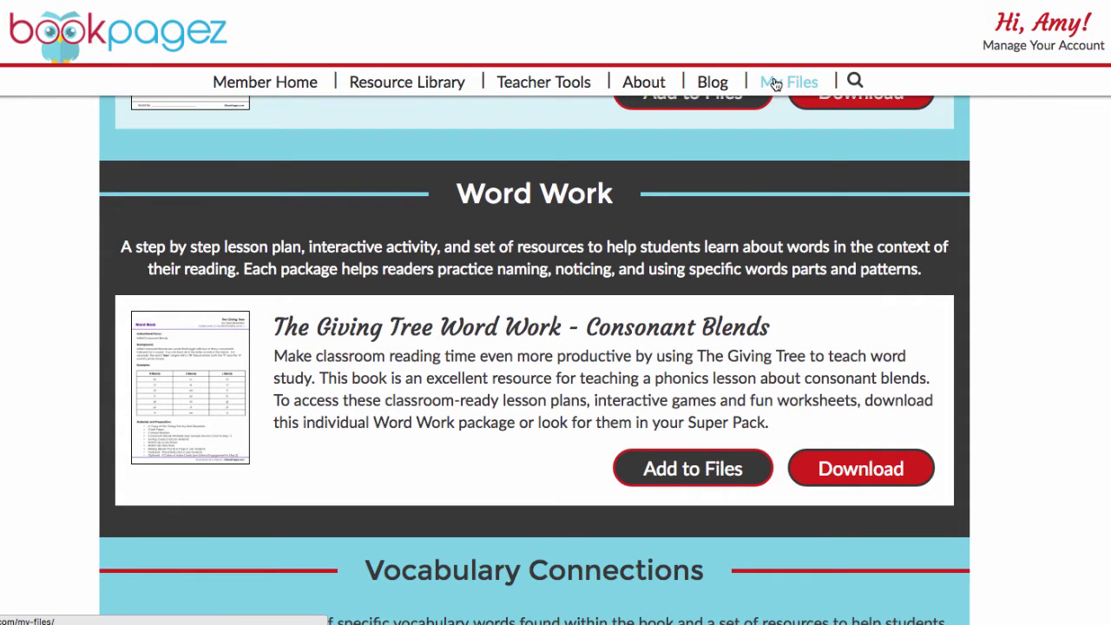
Step: Check the contents of the Blends folder in My Files, and collapse it again
left_click(775, 84)
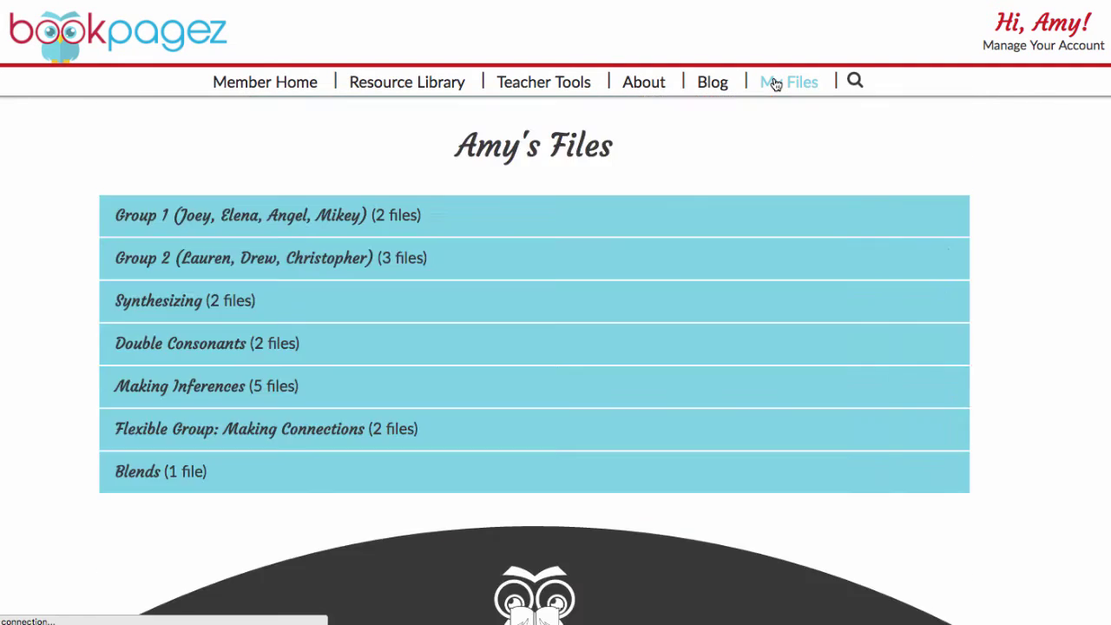
left_click(290, 479)
scroll(52, 525, "down", 4)
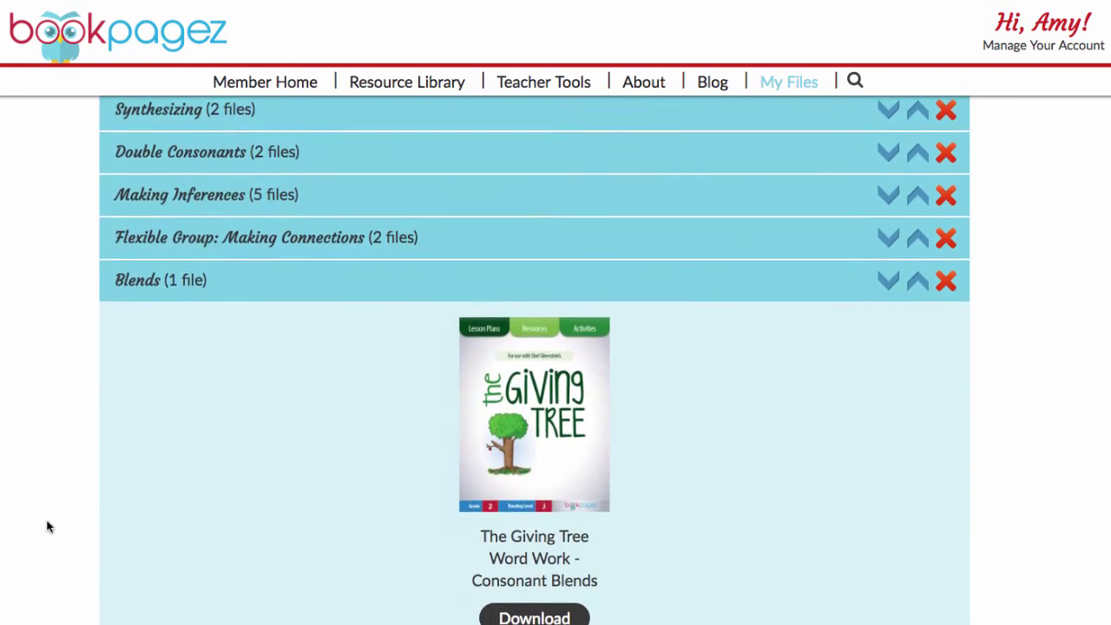
scroll(46, 526, "up", 3)
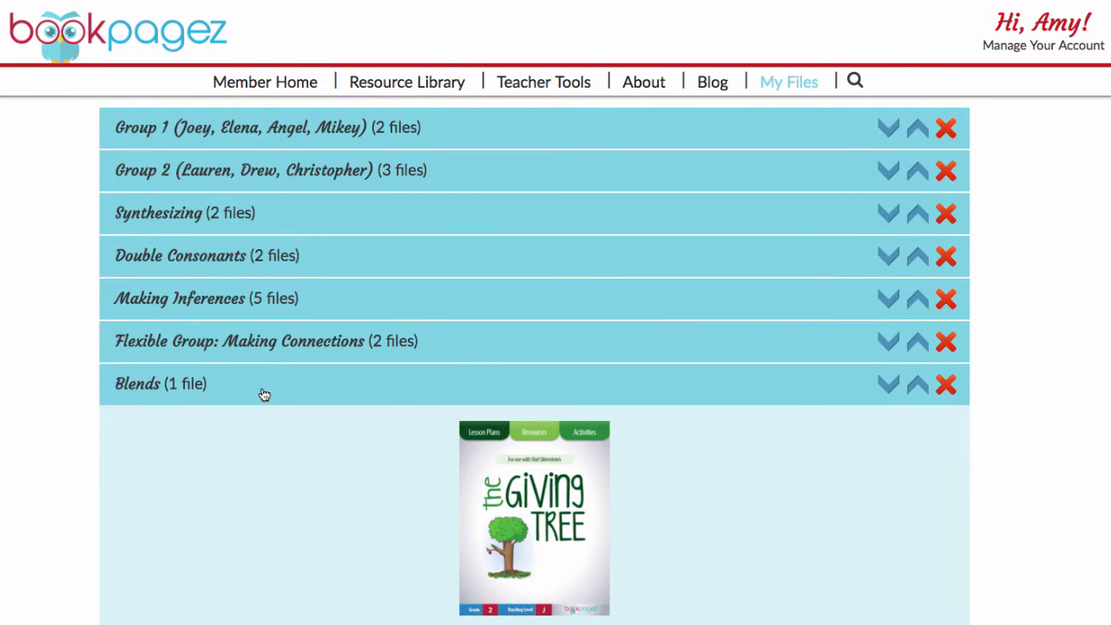
left_click(264, 395)
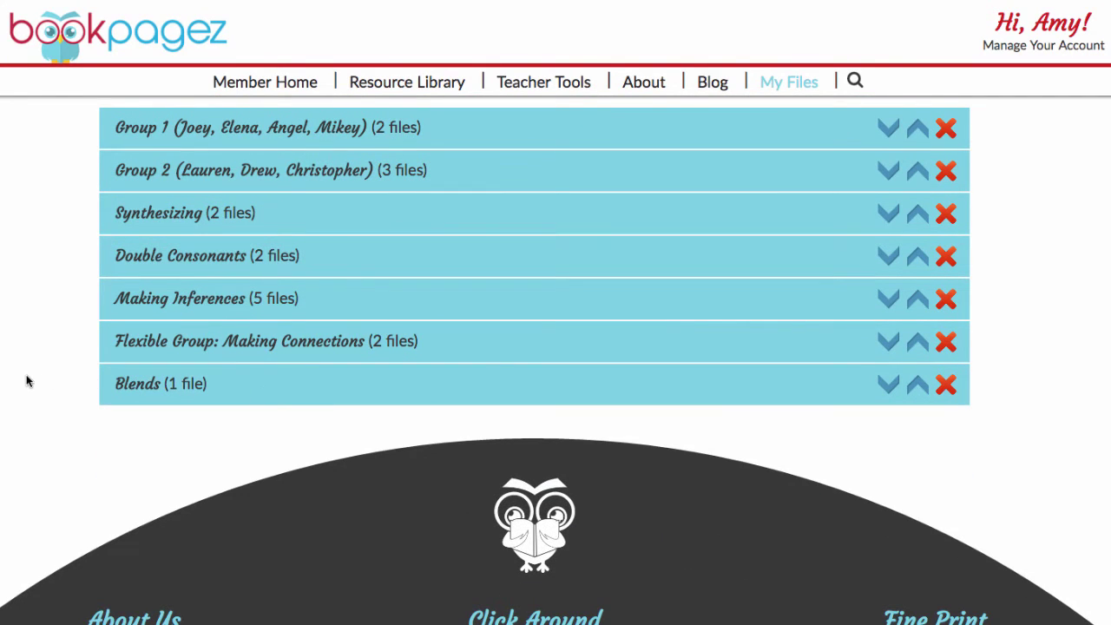
Step: Reorder the folders so that Blends follows Double Consonants and Flexible Group: Making Connections comes directly before Making Inferences
scroll(26, 380, "up", 2)
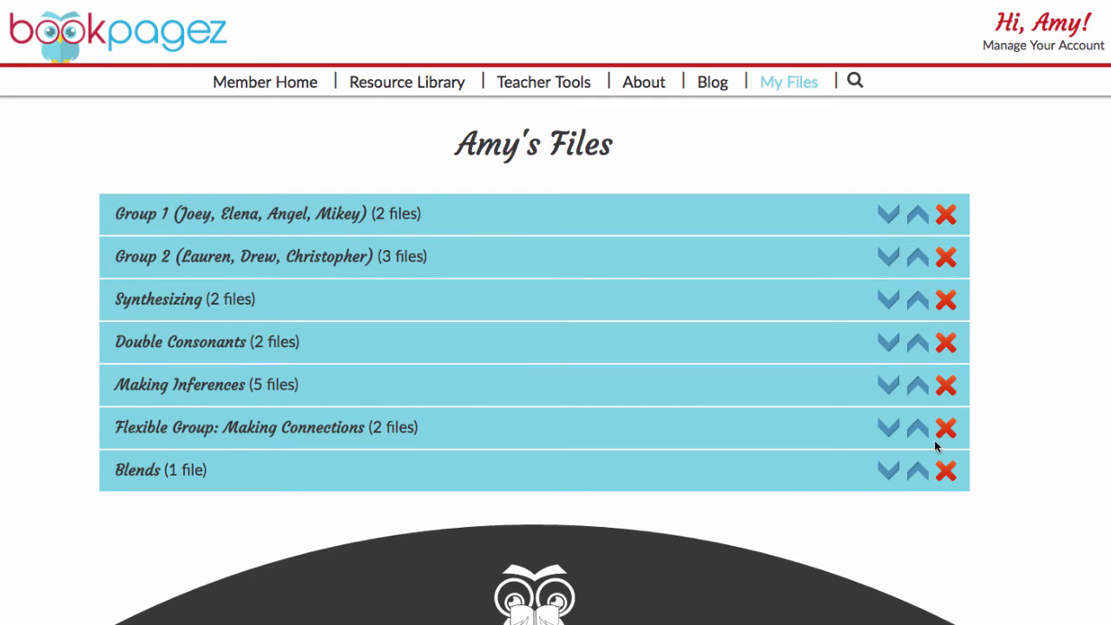
left_click(917, 470)
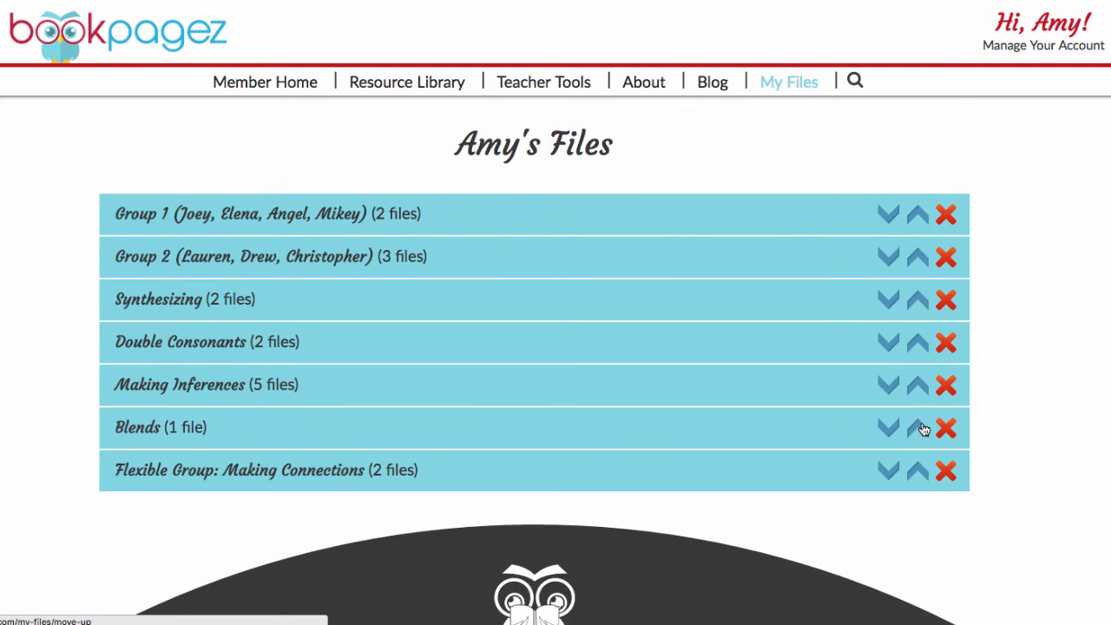
left_click(917, 428)
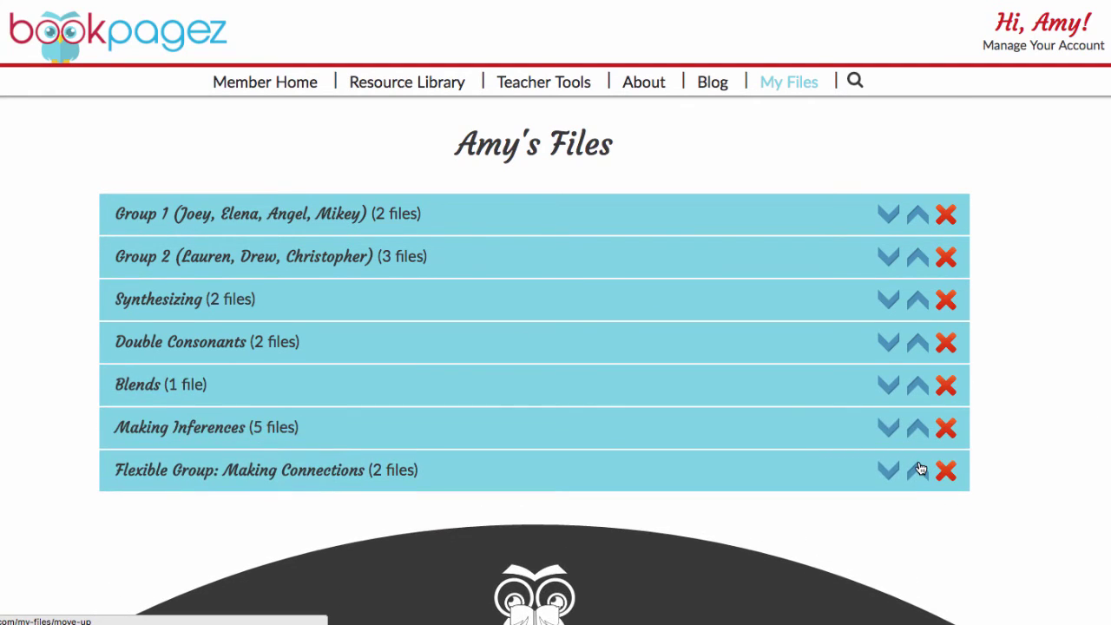
left_click(920, 468)
left_click(918, 428)
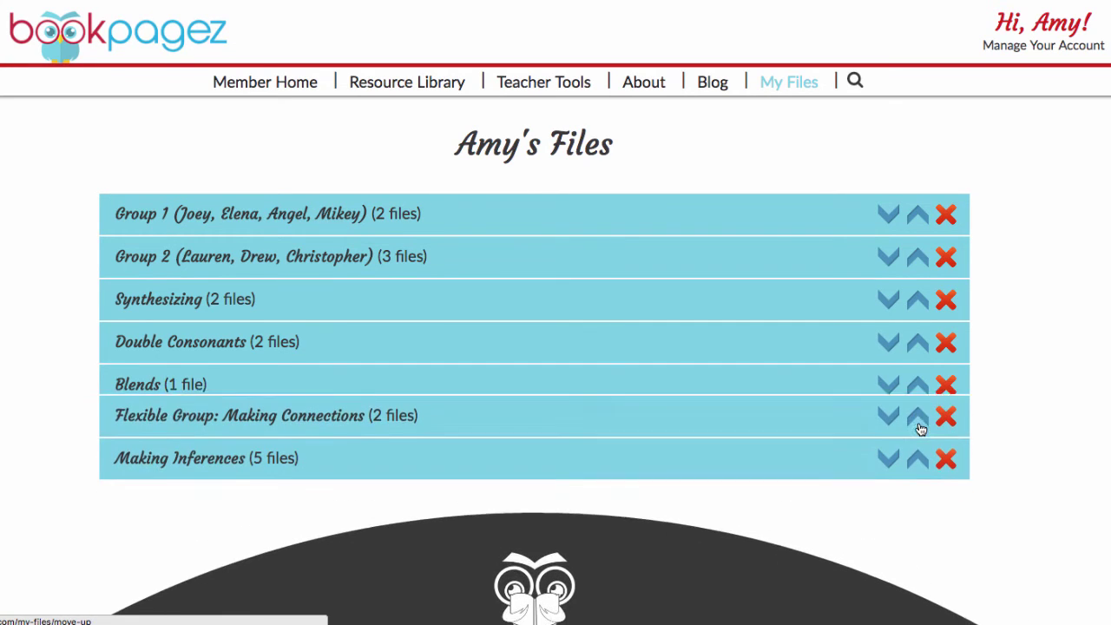
left_click(918, 428)
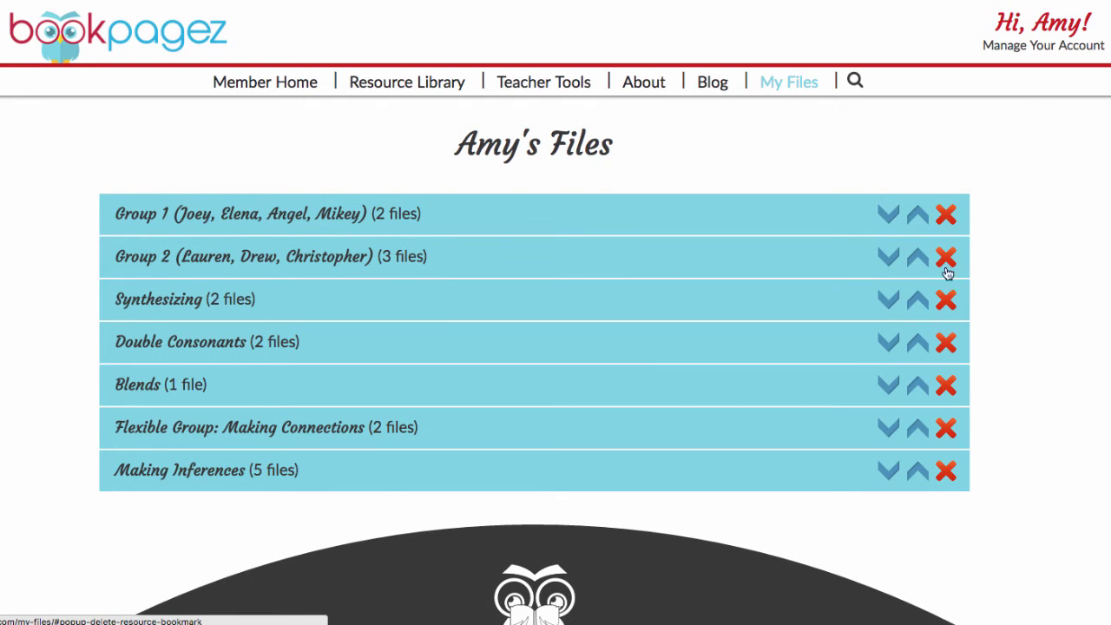
Step: Delete the Group 1 folder from My Files
left_click(945, 214)
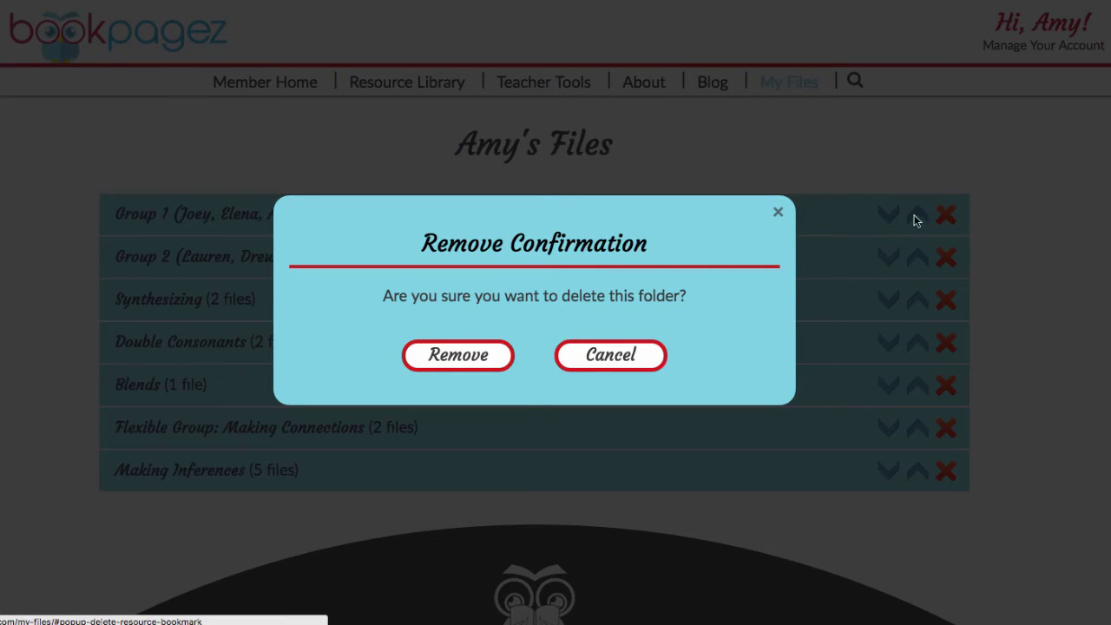
left_click(494, 365)
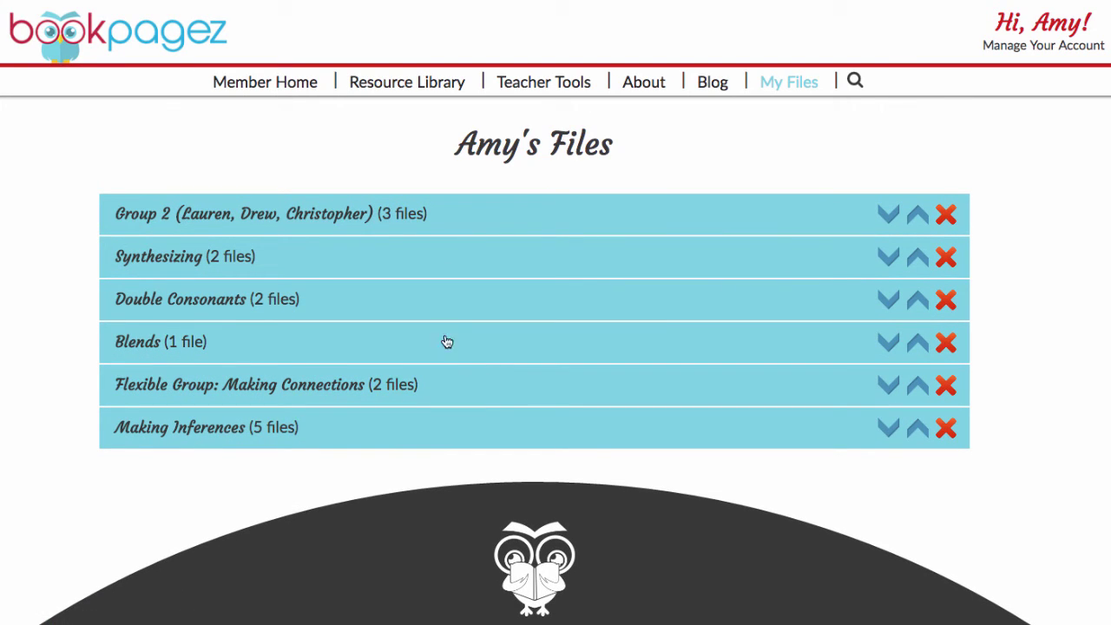
Step: Move Making Inferences with Don't Let the Pigeon Drive the Bus from the Making Inferences folder to Flexible Group: Making Connections
left_click(487, 423)
scroll(488, 423, "down", 2)
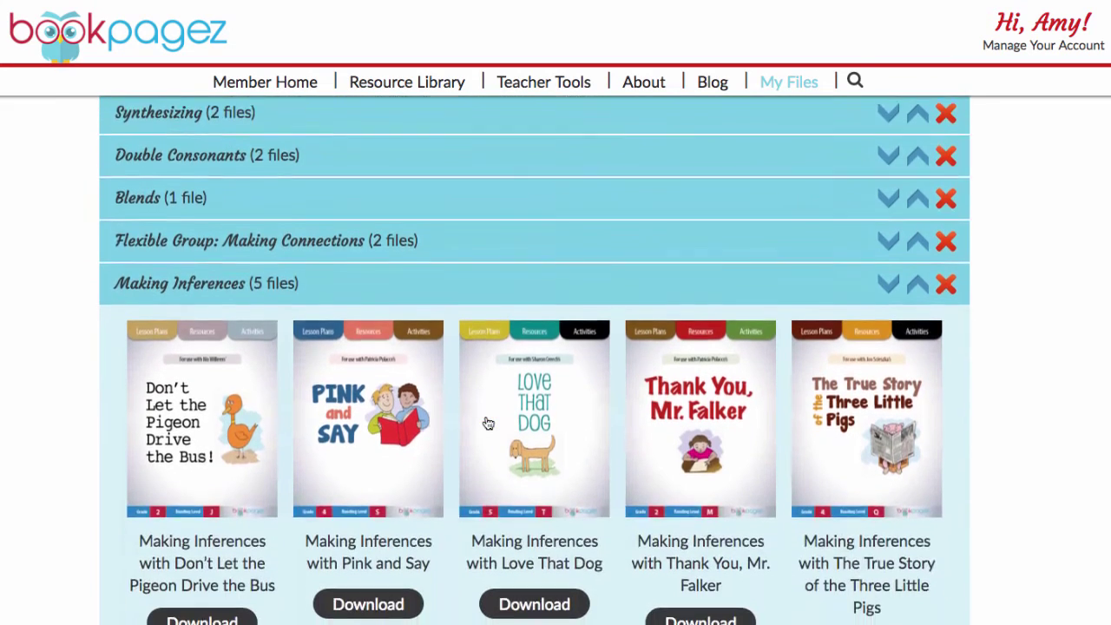
scroll(488, 423, "down", 2)
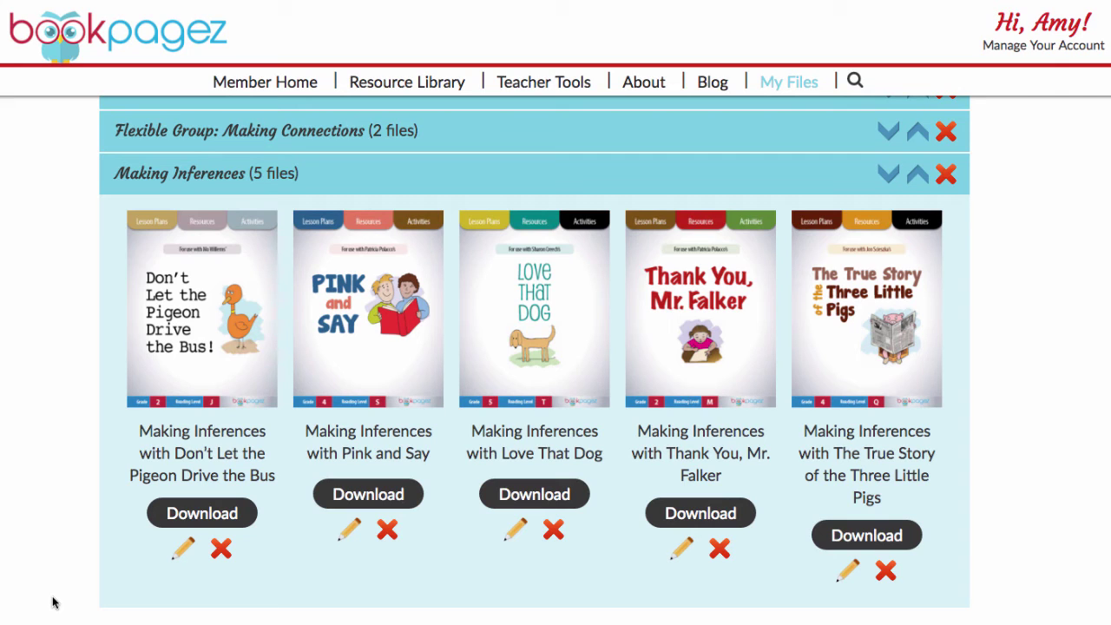
left_click(181, 552)
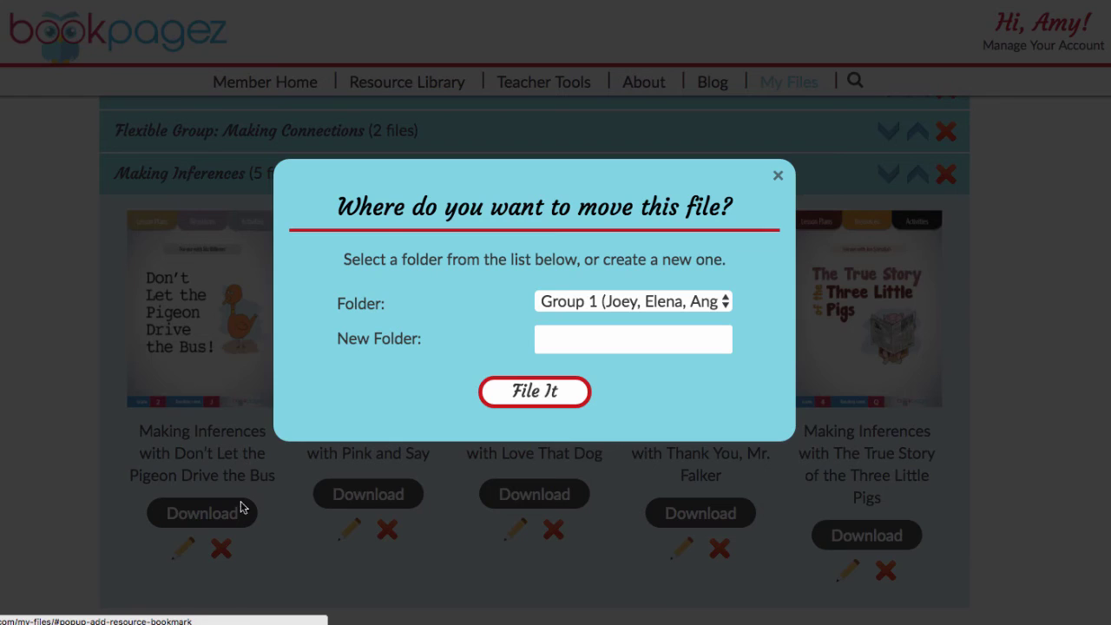
left_click(639, 302)
left_click(647, 408)
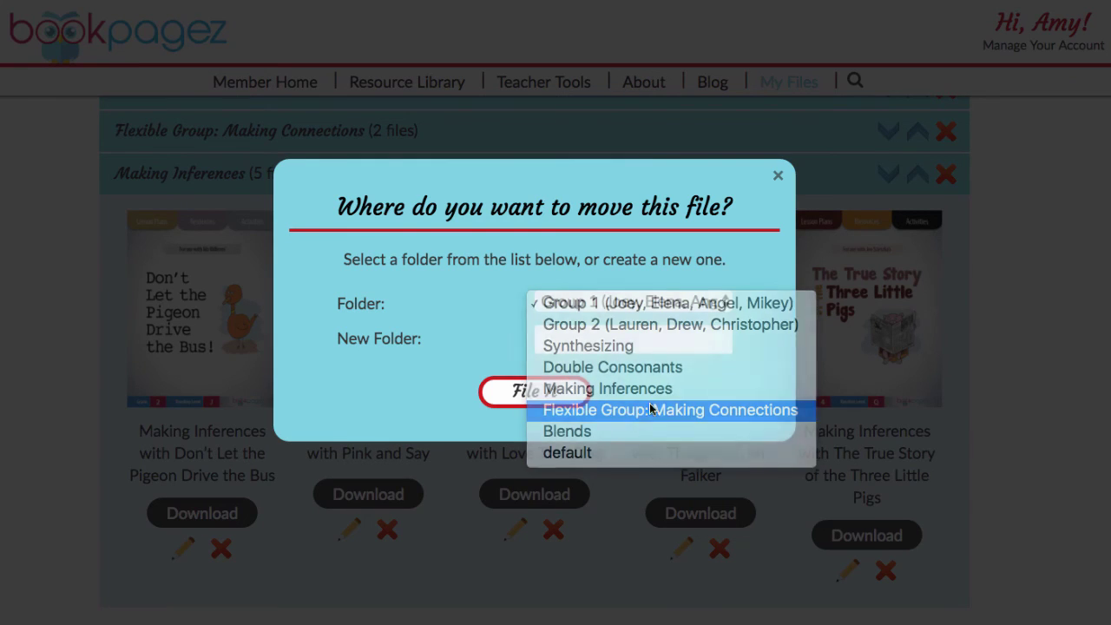
left_click(558, 398)
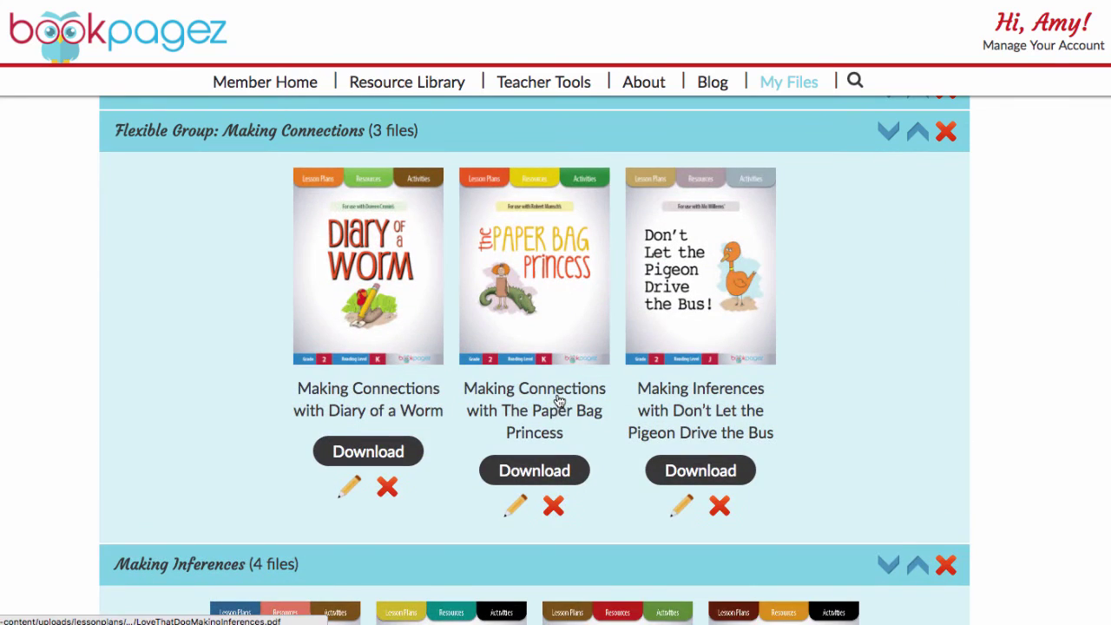
scroll(217, 438, "down", 4)
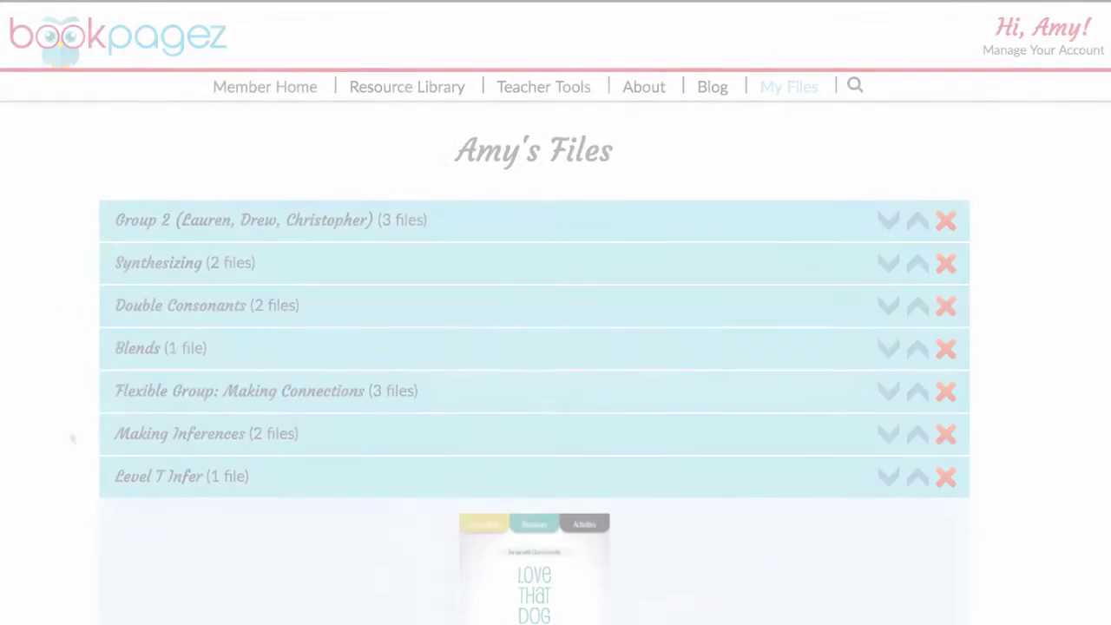